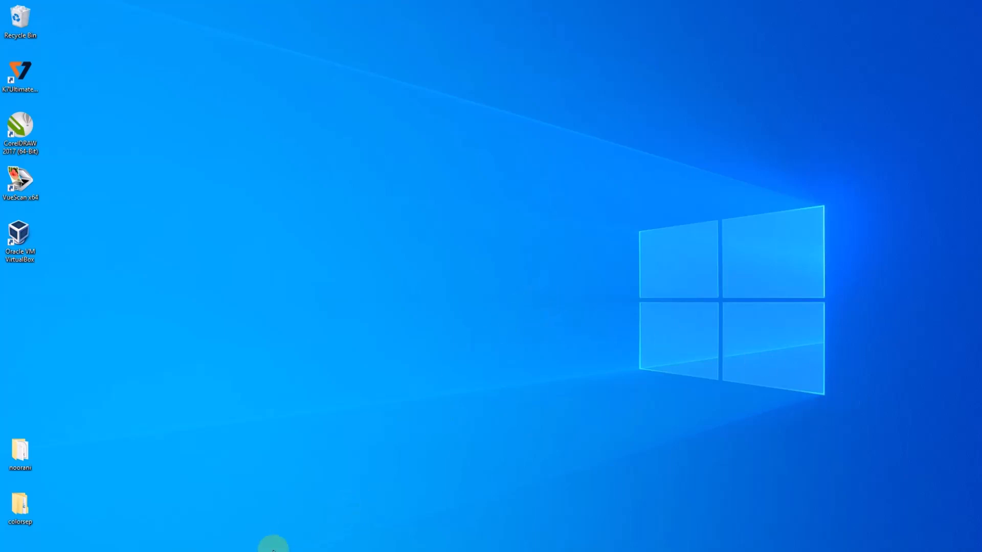
# Open noorani_Qaeda_one_eight_demy.pdf from the noorani folder.
pyautogui.click(23, 452)
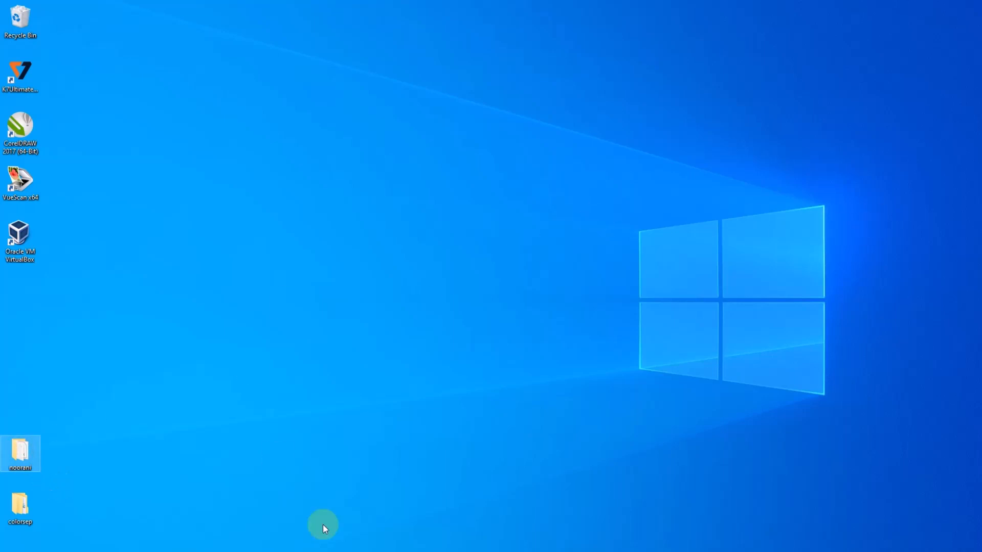
pyautogui.click(101, 551)
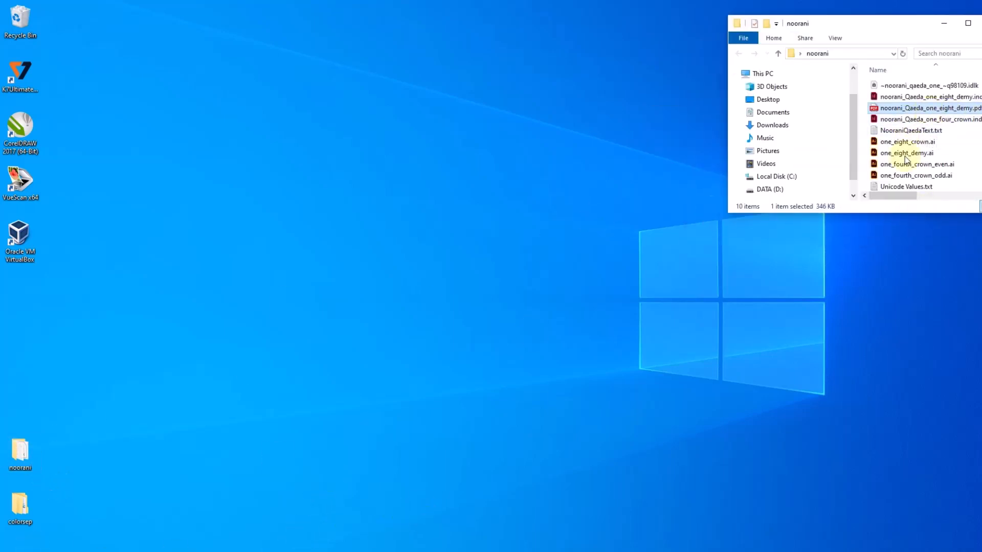
pyautogui.doubleClick(876, 110)
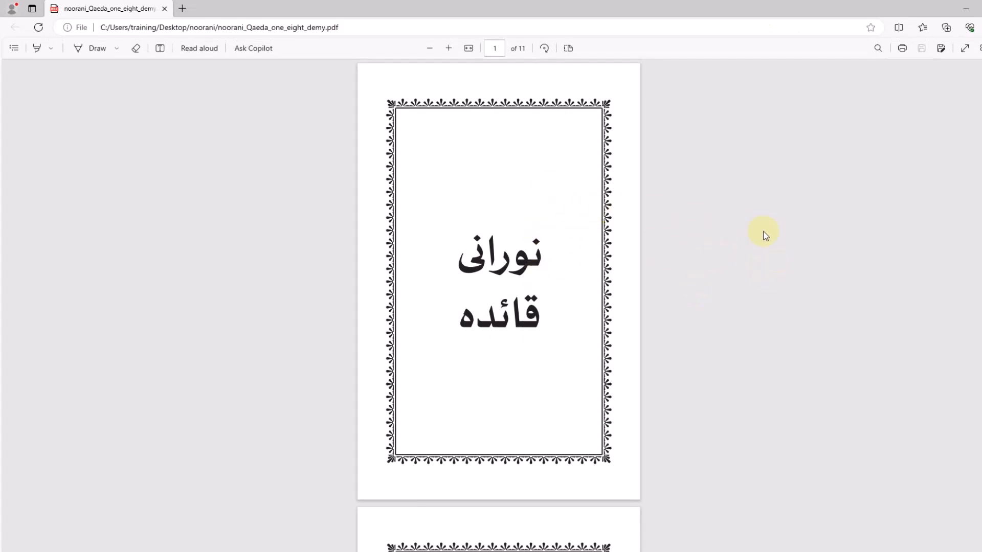
# Look through the PDF's pages to examine the title page, contents list, bordered lesson pages and letter tables.
pyautogui.scroll(-3, 771, 245)
pyautogui.scroll(-13, 771, 245)
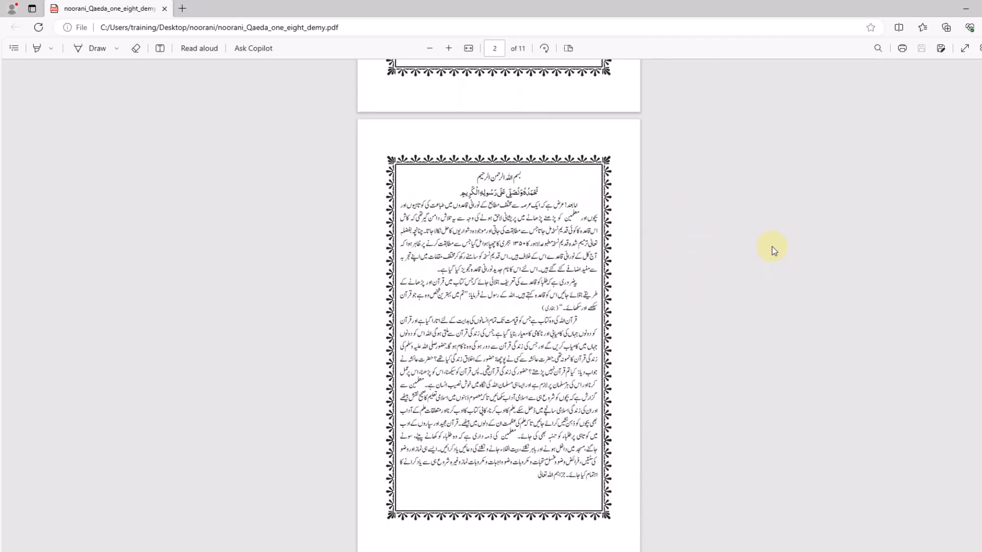
pyautogui.scroll(-1, 775, 252)
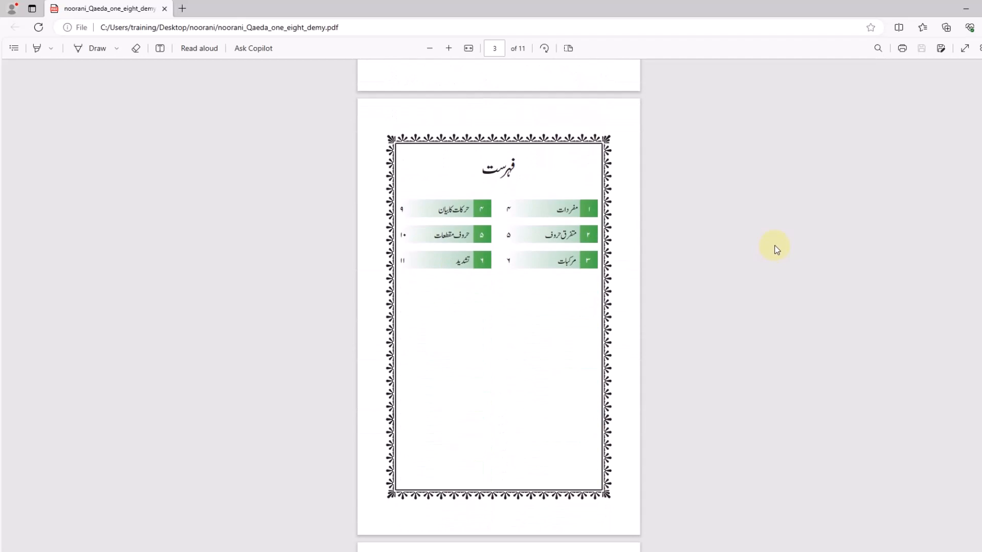
pyautogui.scroll(-14, 729, 317)
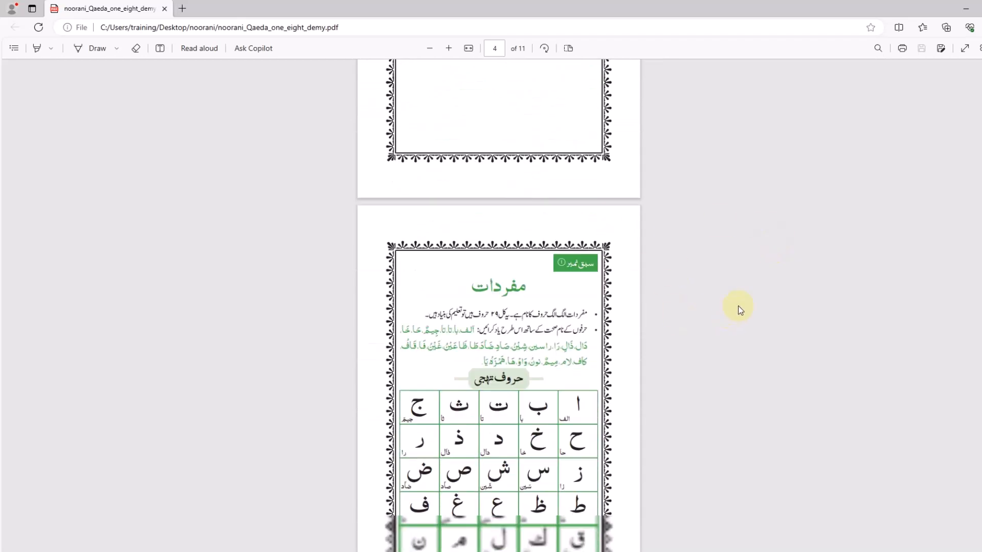
pyautogui.scroll(-10, 739, 297)
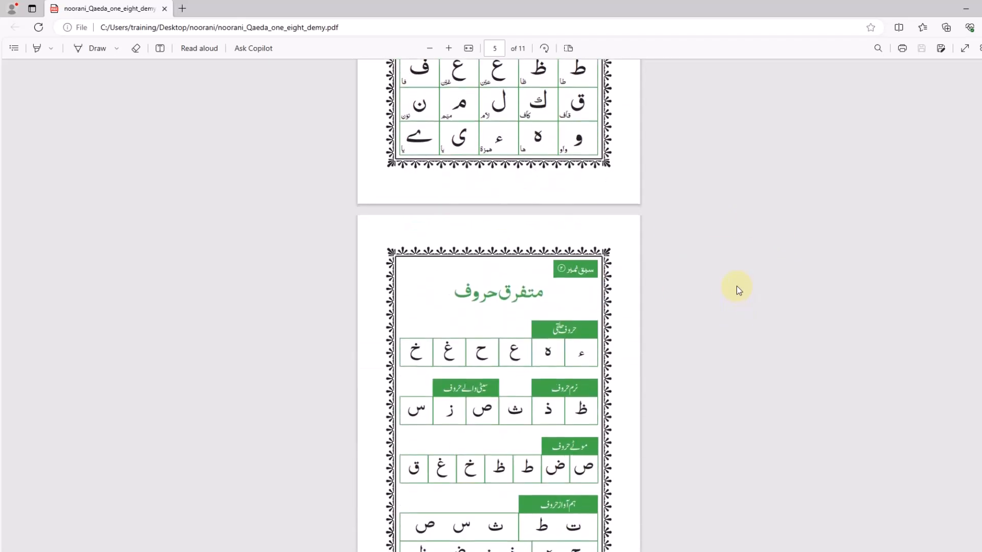
pyautogui.scroll(-20, 736, 280)
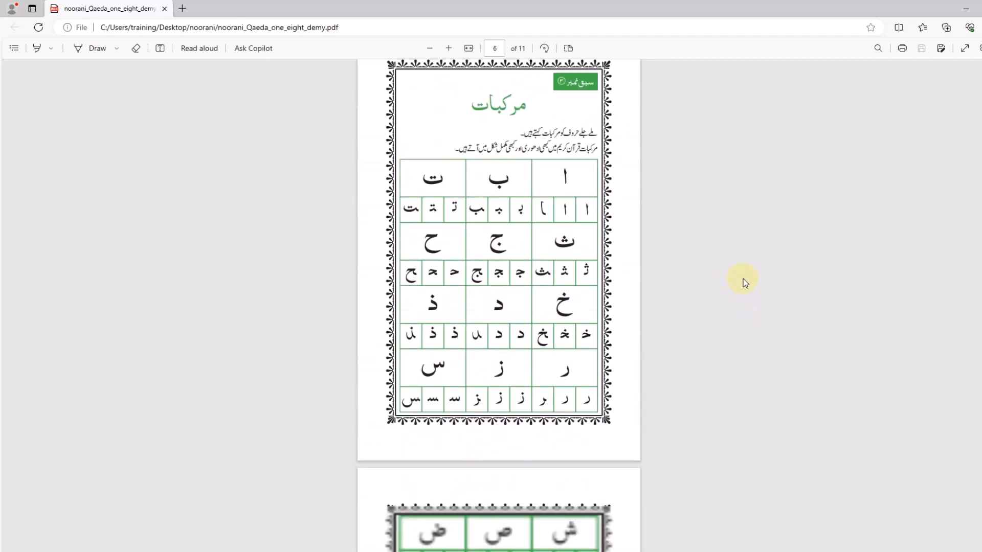
pyautogui.scroll(-12, 744, 275)
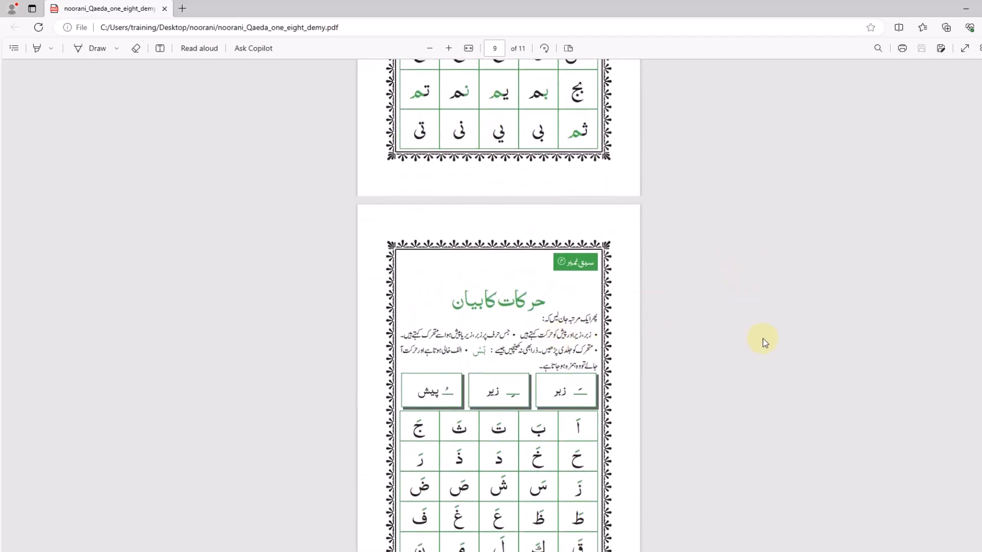
pyautogui.scroll(-12, 762, 340)
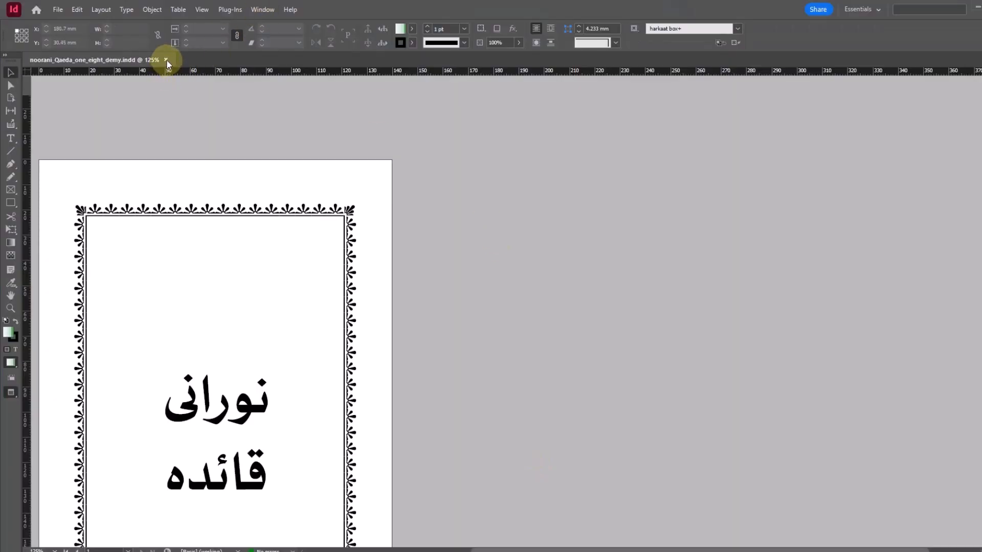
# Close the open InDesign document and start a new document 180 mm wide and 240 mm high.
pyautogui.click(166, 60)
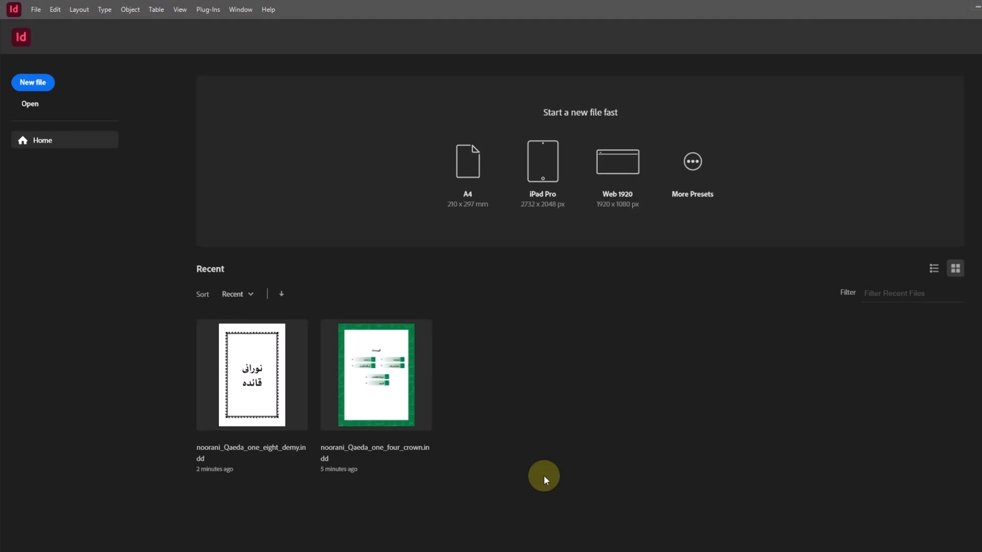
pyautogui.hotkey('ctrl', 'n')
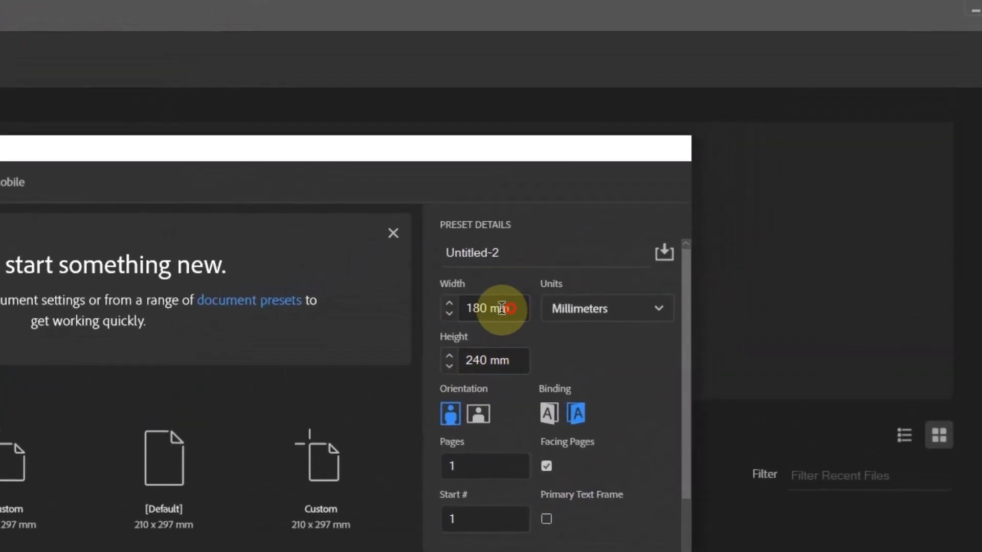
pyautogui.click(507, 308)
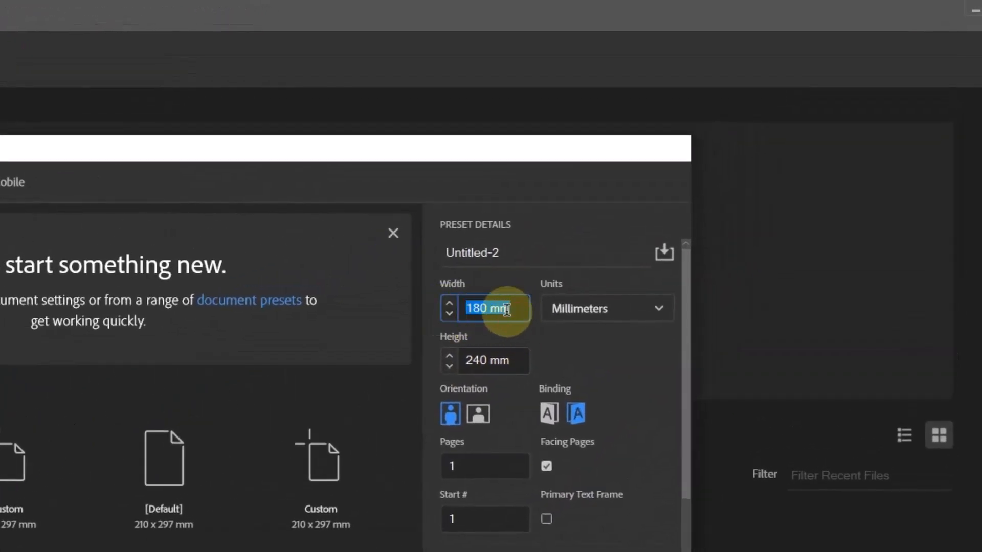
pyautogui.click(477, 363)
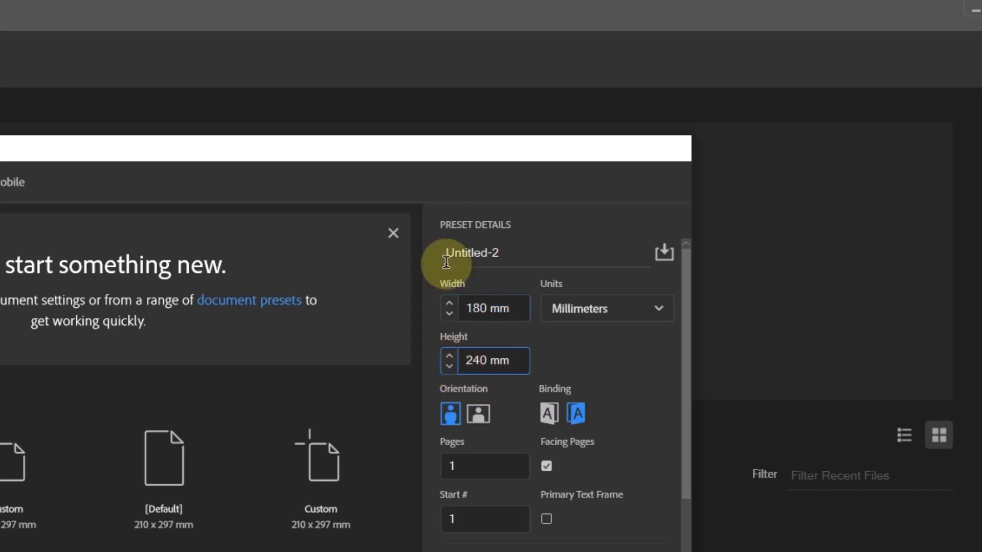
pyautogui.moveTo(449, 149); pyautogui.dragTo(448, 135)
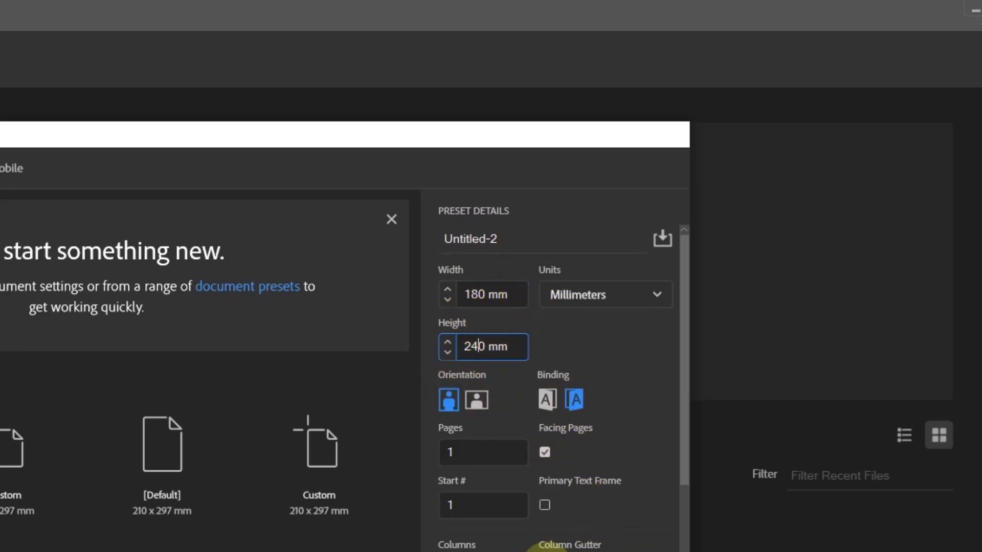
pyautogui.scroll(-1, 511, 538)
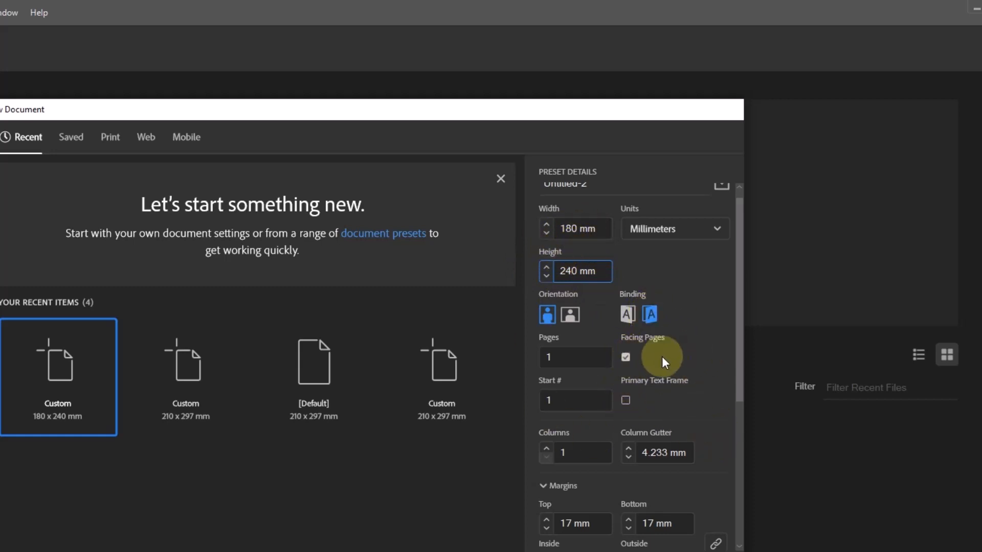
# Create the facing-pages document with 17 mm margins and a 3.175 mm bleed on all sides.
pyautogui.scroll(-2, 662, 360)
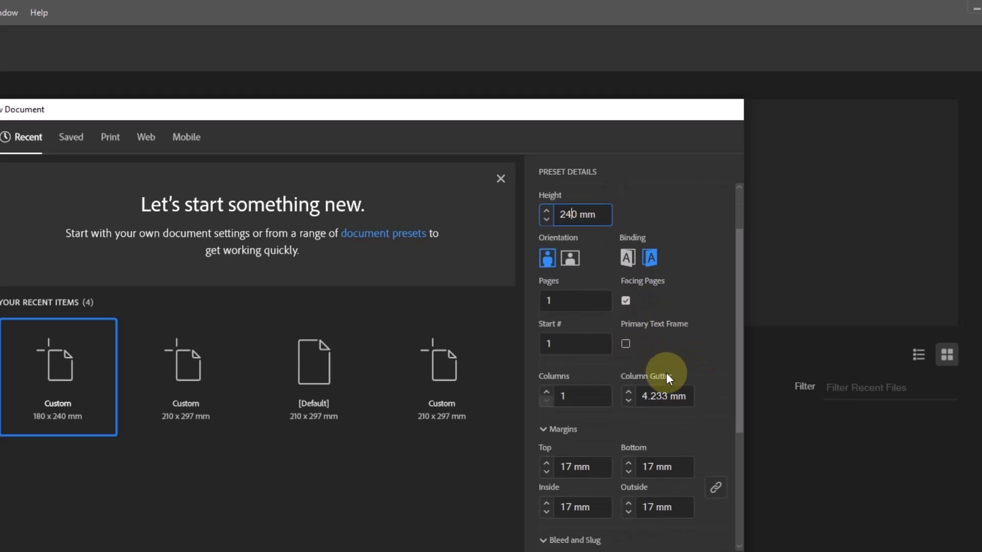
pyautogui.click(581, 469)
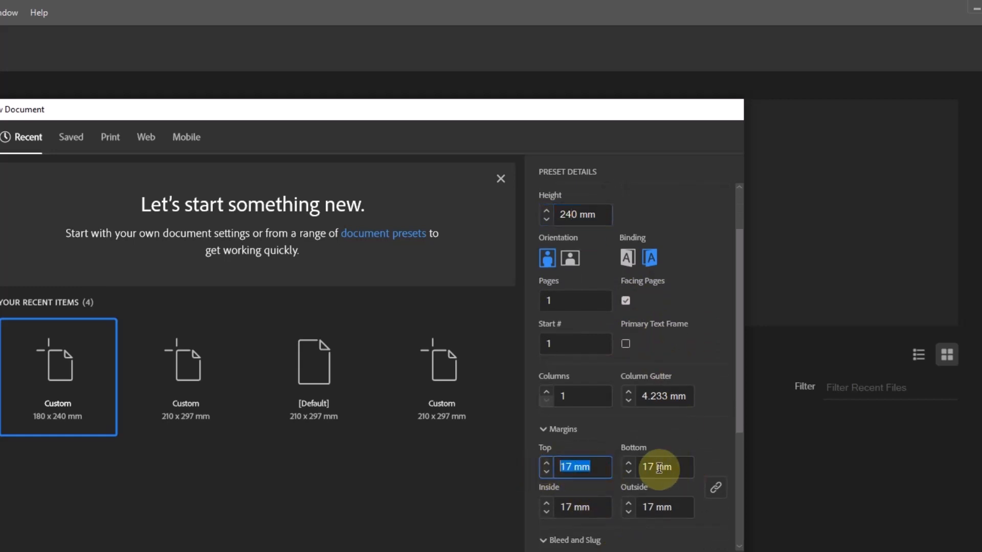
pyautogui.scroll(-3, 660, 468)
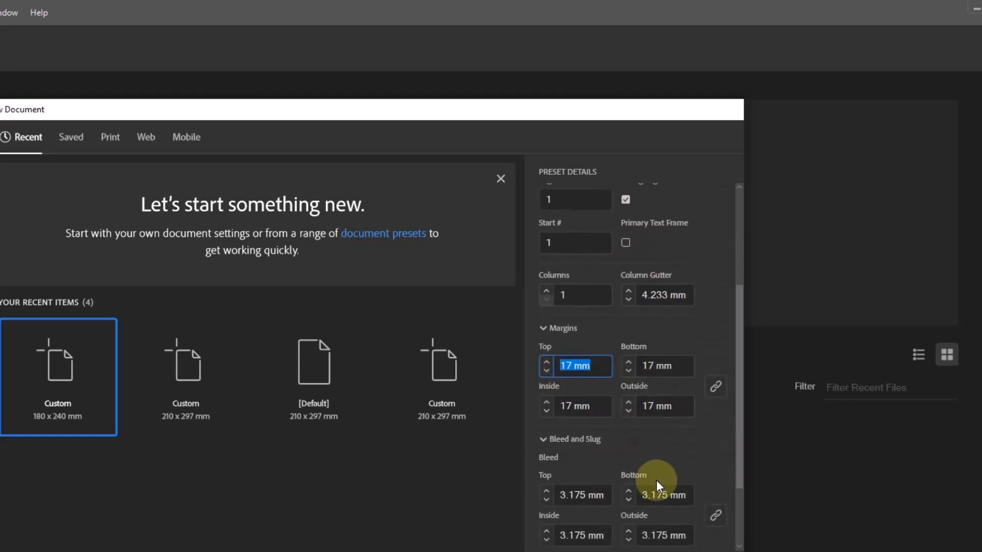
pyautogui.scroll(-1, 656, 483)
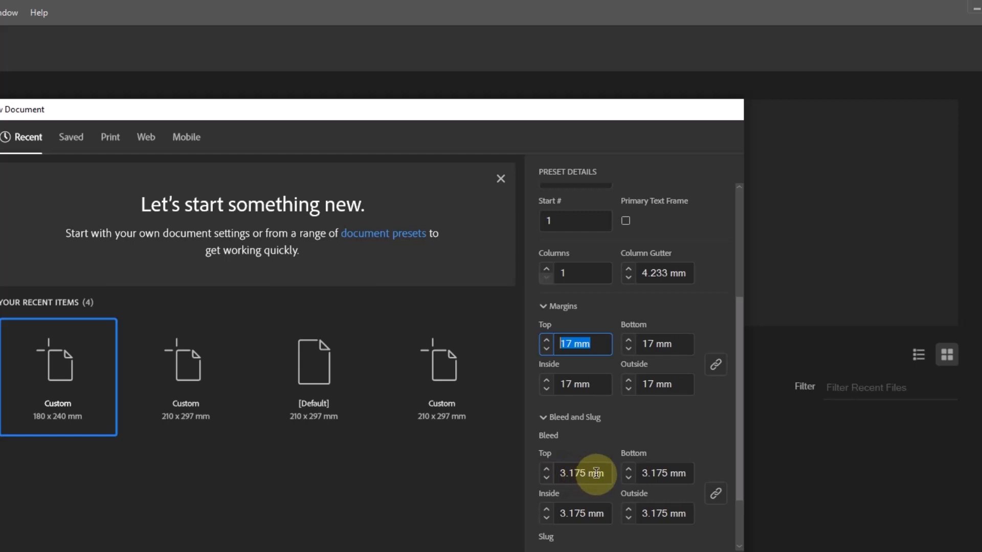
pyautogui.scroll(-2, 597, 471)
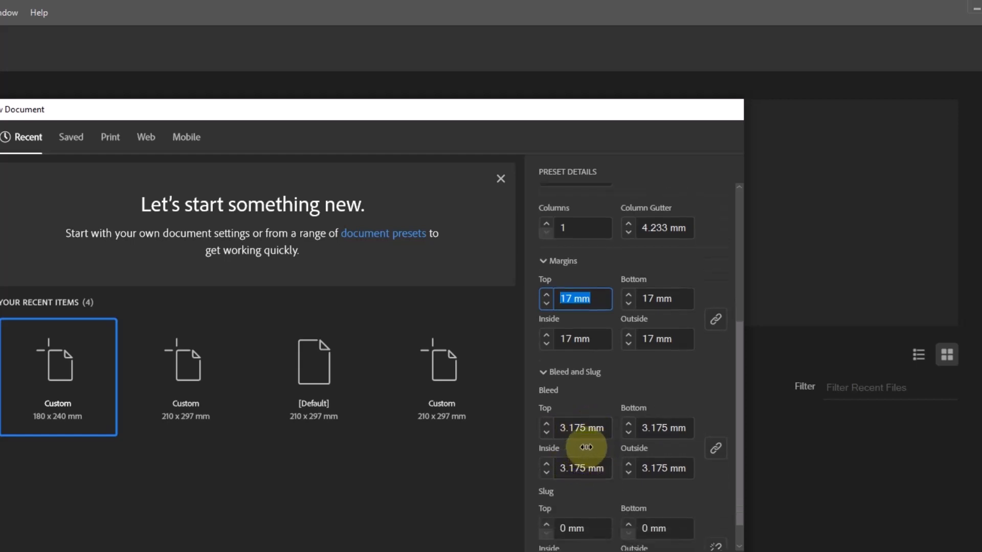
pyautogui.scroll(-1, 588, 445)
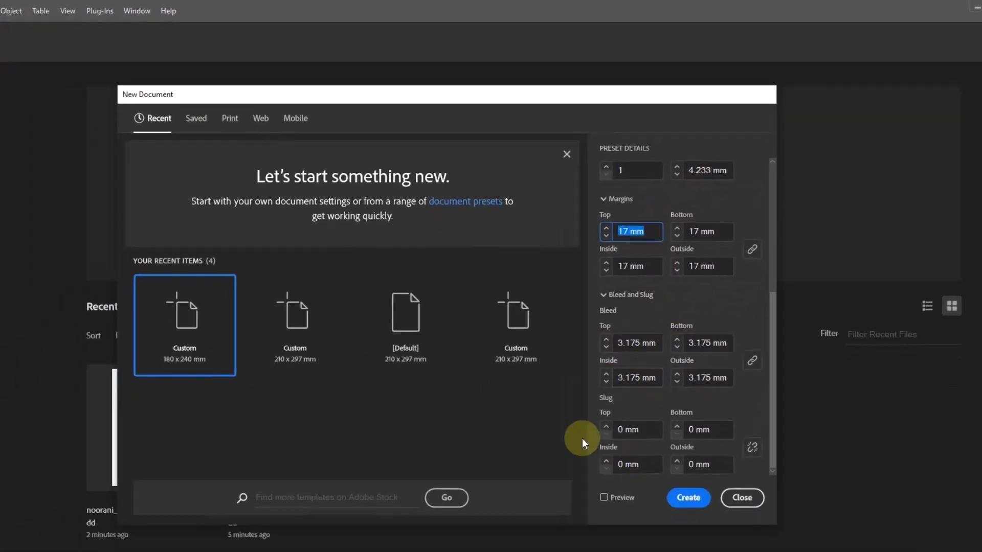
pyautogui.click(688, 497)
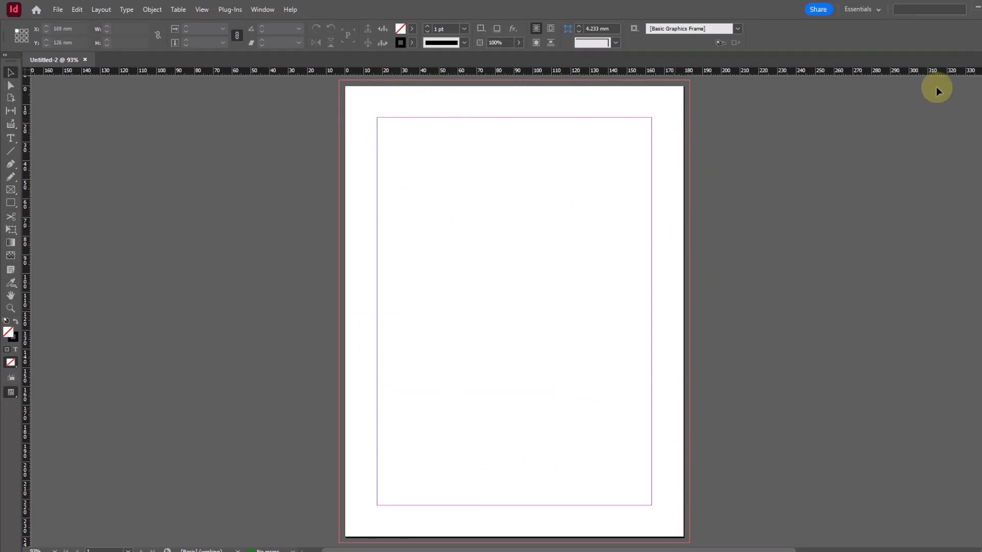
# Open the A-Parent spread, unlink the document's bleed values and set the inside bleed to 0 mm.
pyautogui.click(981, 97)
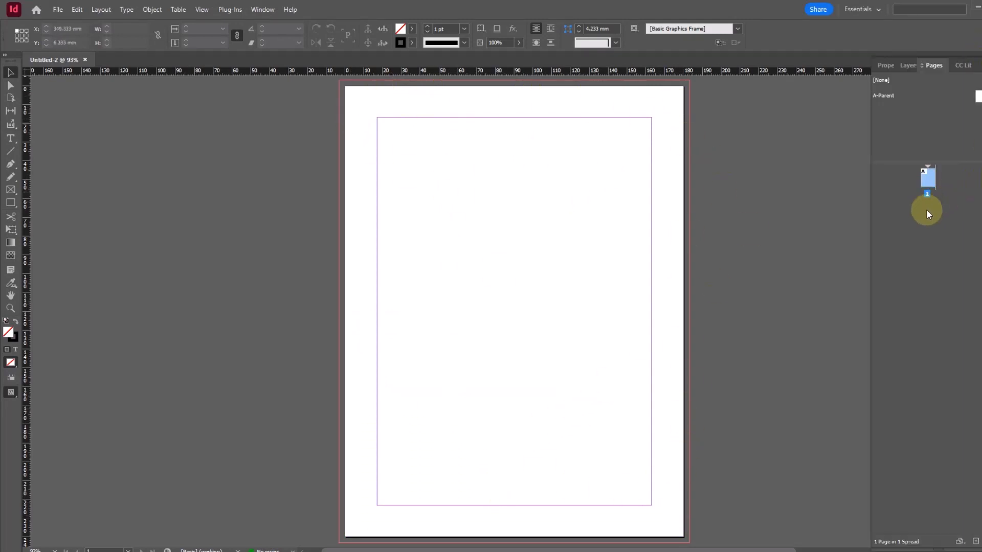
pyautogui.doubleClick(882, 97)
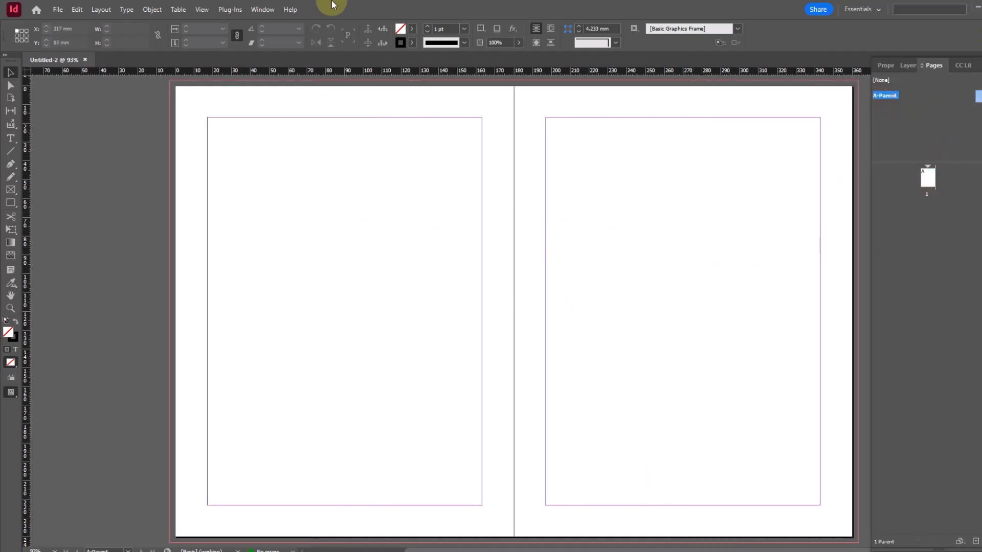
pyautogui.click(59, 10)
pyautogui.click(88, 291)
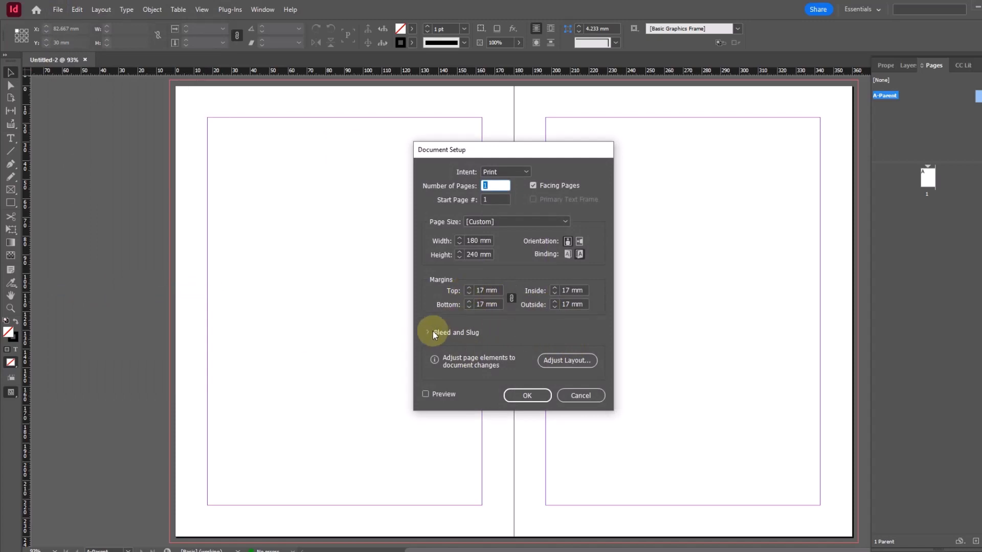
pyautogui.click(428, 333)
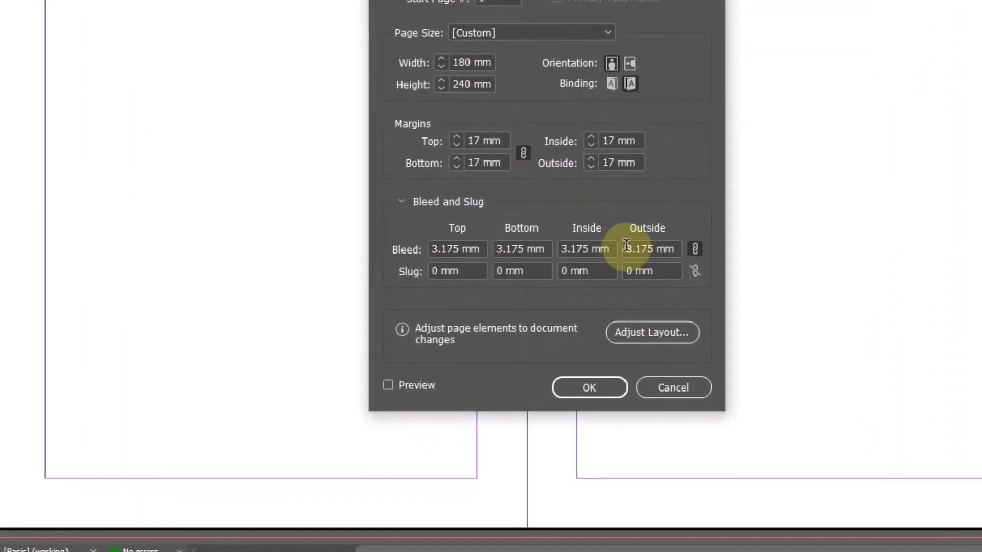
pyautogui.doubleClick(610, 248)
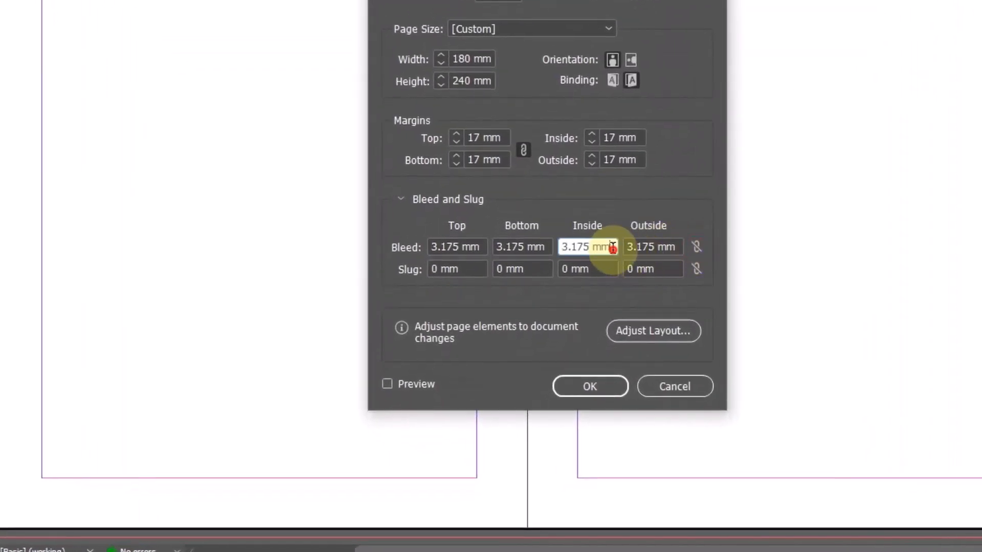
pyautogui.write('0')
pyautogui.press('Tab')
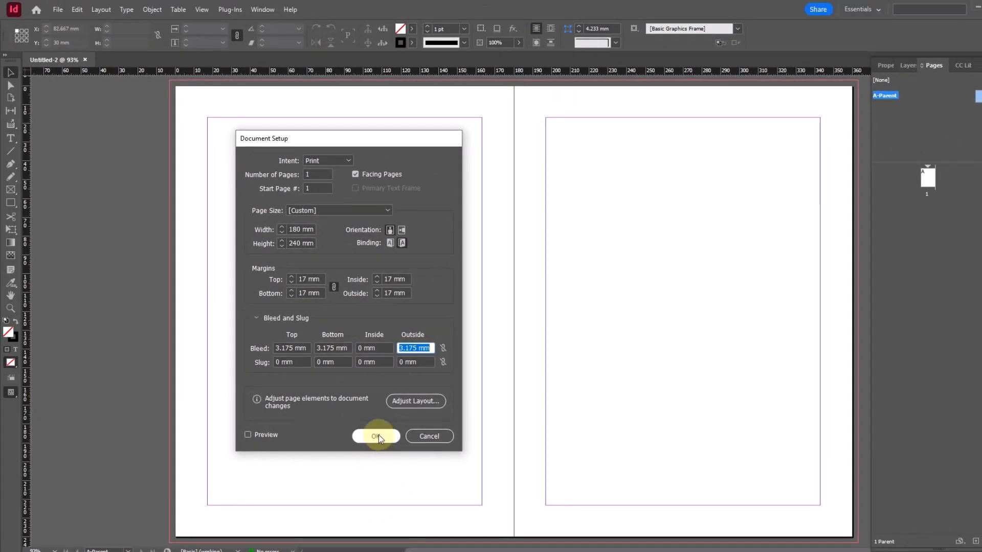
pyautogui.click(379, 435)
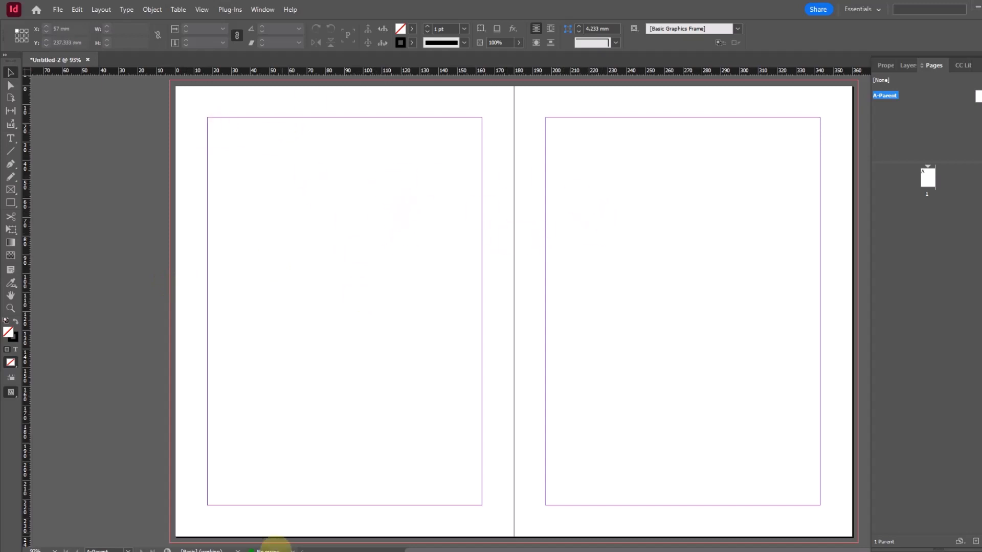
# Place one_fourth_crown_odd.ai from the noorani folder on the parent spread's left page, aligned to the bleed corner at X and Y -3.175 mm.
pyautogui.click(290, 551)
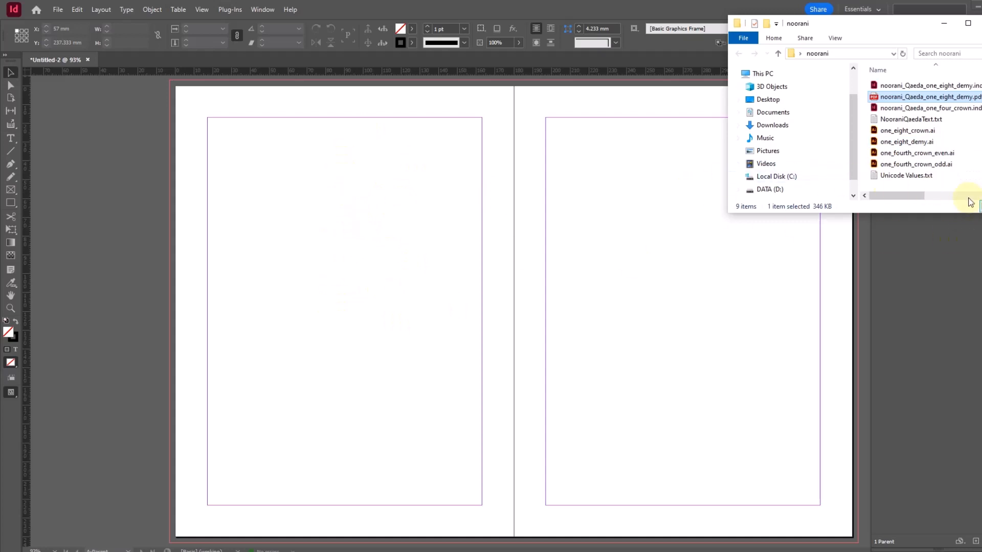
pyautogui.click(922, 167)
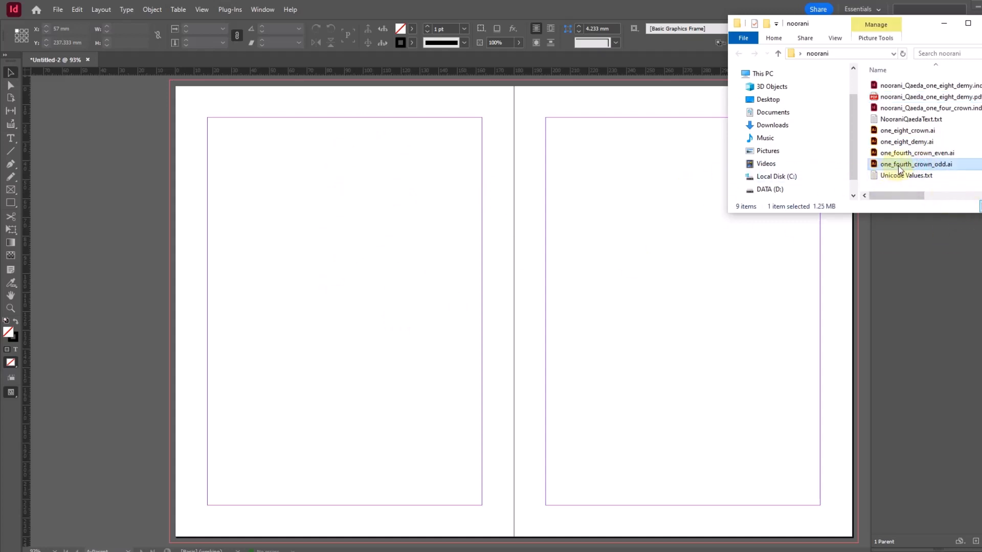
pyautogui.moveTo(898, 164); pyautogui.dragTo(241, 153)
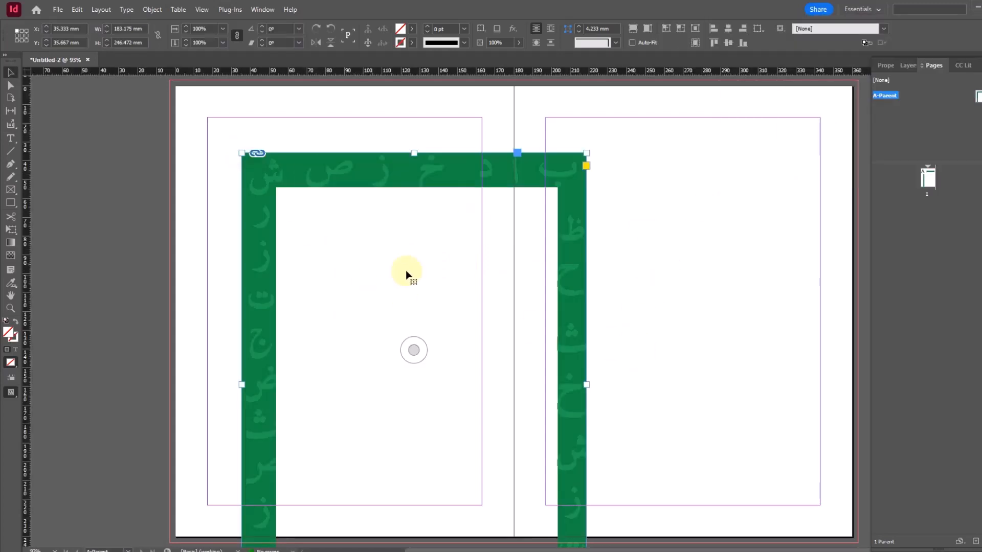
pyautogui.moveTo(432, 173); pyautogui.dragTo(368, 102)
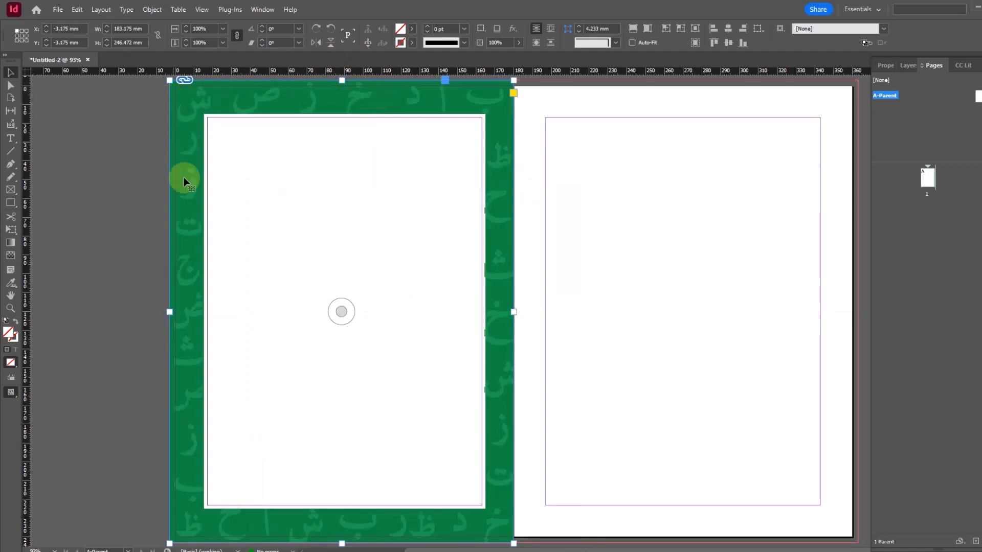
pyautogui.click(129, 235)
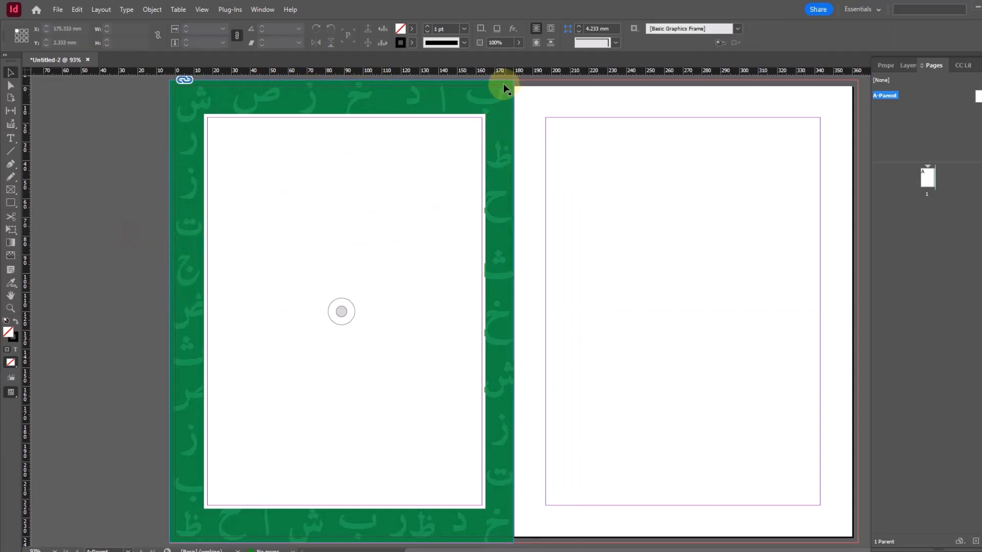
# Switch the display performance to high quality and examine the placed border along the upper edge of the left parent page.
pyautogui.scroll(2, 168, 131)
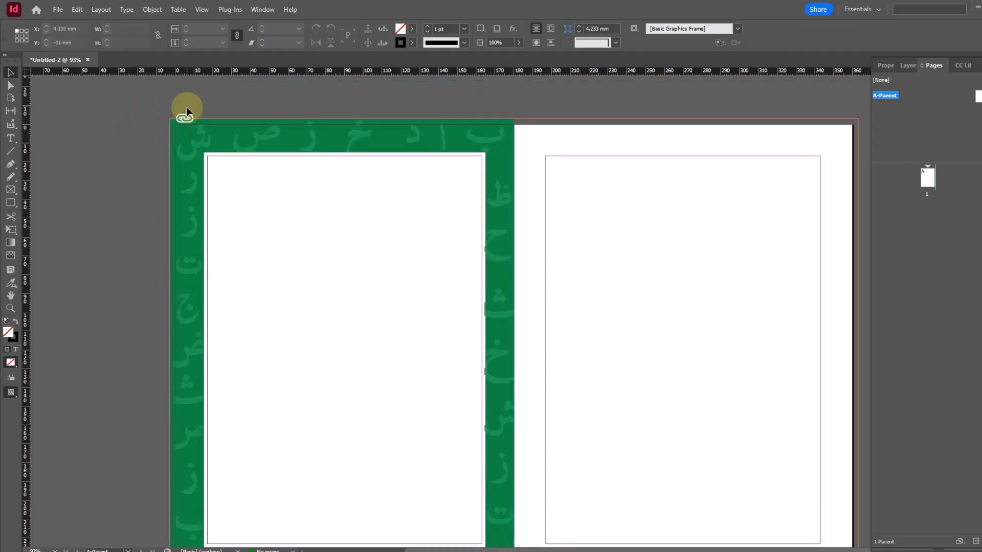
pyautogui.moveTo(149, 106); pyautogui.dragTo(276, 215)
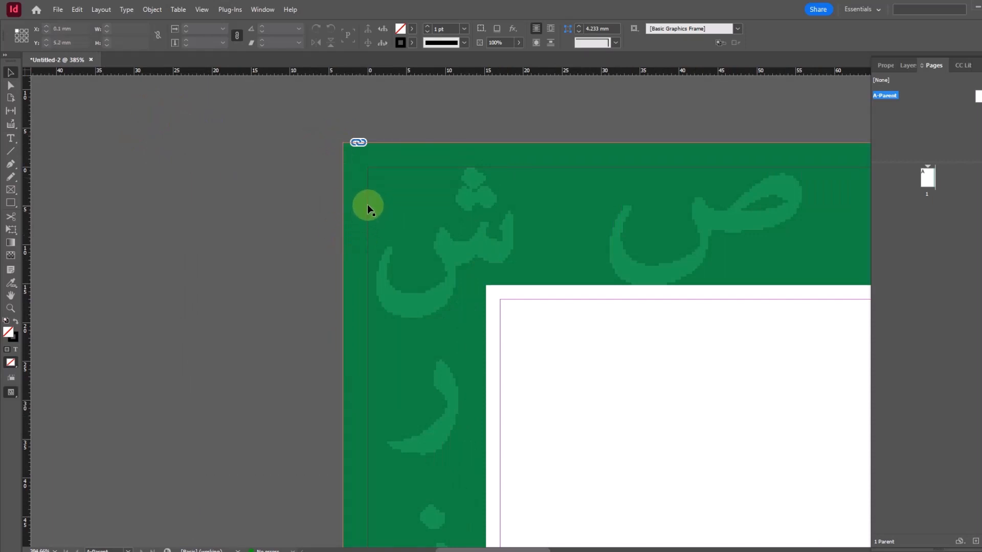
pyautogui.hotkey('ctrl', 'alt', 'h')
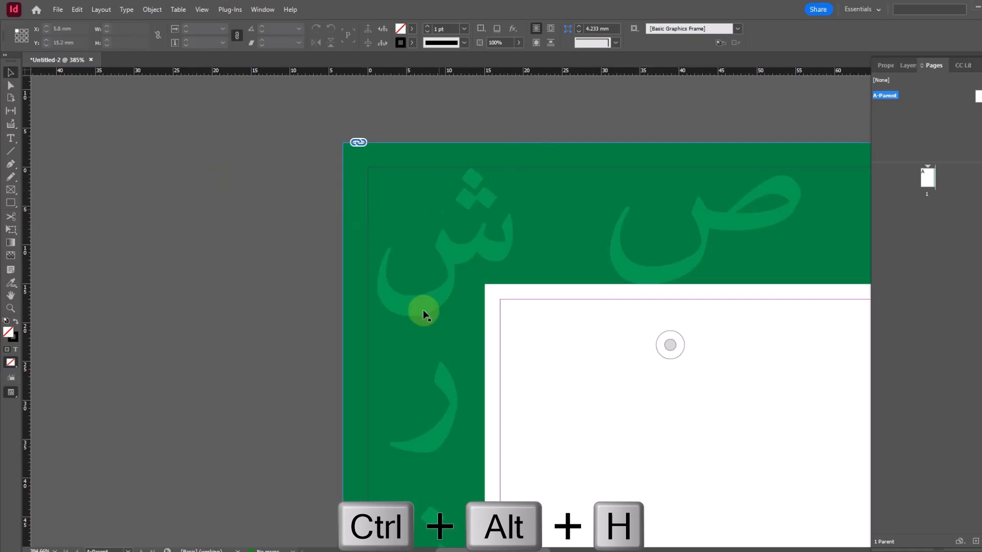
pyautogui.moveTo(736, 329); pyautogui.dragTo(396, 337)
pyautogui.moveTo(734, 279)
pyautogui.mouseDown()
pyautogui.moveTo(430, 282)
pyautogui.moveTo(470, 283)
pyautogui.mouseUp()
pyautogui.moveTo(792, 315)
pyautogui.mouseDown()
pyautogui.moveTo(681, 304)
pyautogui.moveTo(554, 322)
pyautogui.mouseUp()
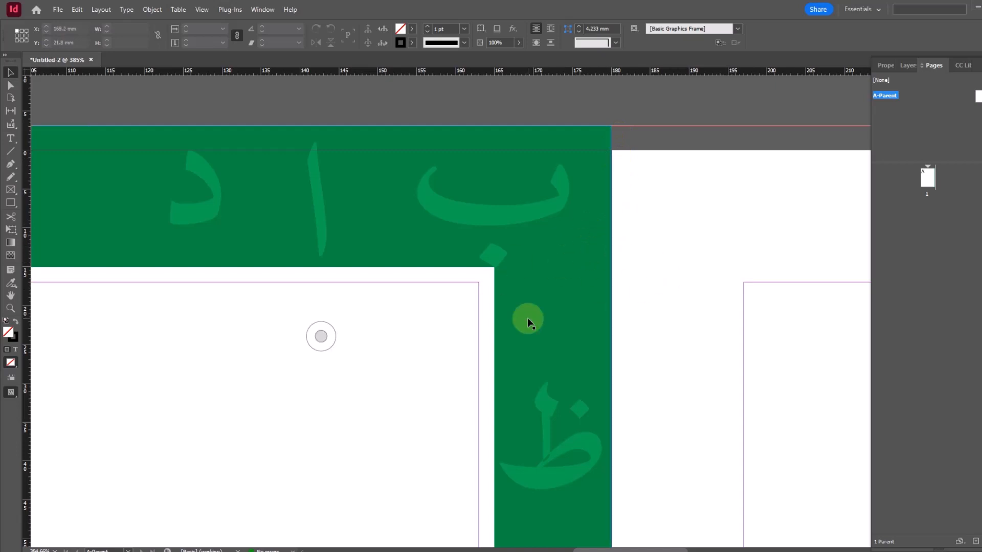
# Place one_fourth_crown_even.ai from the noorani folder on the right parent page, aligned to the spine and the upper bleed line.
pyautogui.keyDown('alt'); pyautogui.click(516, 326); pyautogui.keyUp('alt')
pyautogui.keyDown('alt'); pyautogui.click(511, 328); pyautogui.keyUp('alt')
pyautogui.keyDown('alt'); pyautogui.click(478, 333); pyautogui.keyUp('alt')
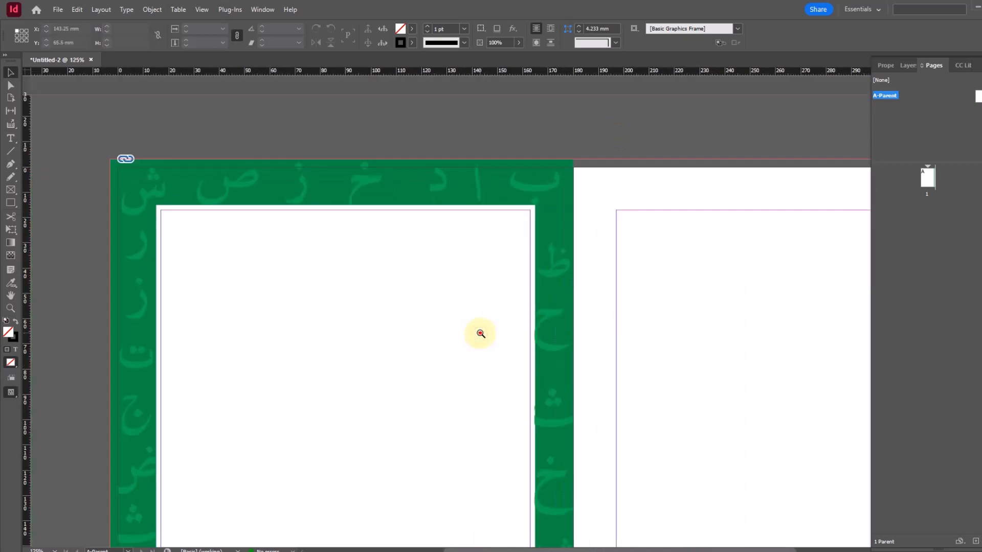
pyautogui.keyDown('alt'); pyautogui.click(486, 333); pyautogui.keyUp('alt')
pyautogui.moveTo(574, 338); pyautogui.dragTo(505, 305)
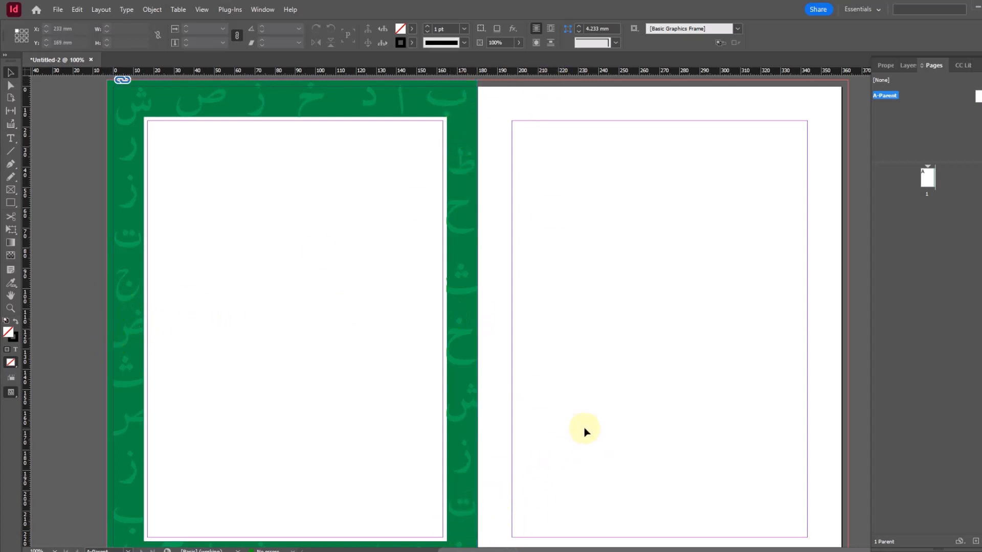
pyautogui.moveTo(636, 309); pyautogui.dragTo(586, 315)
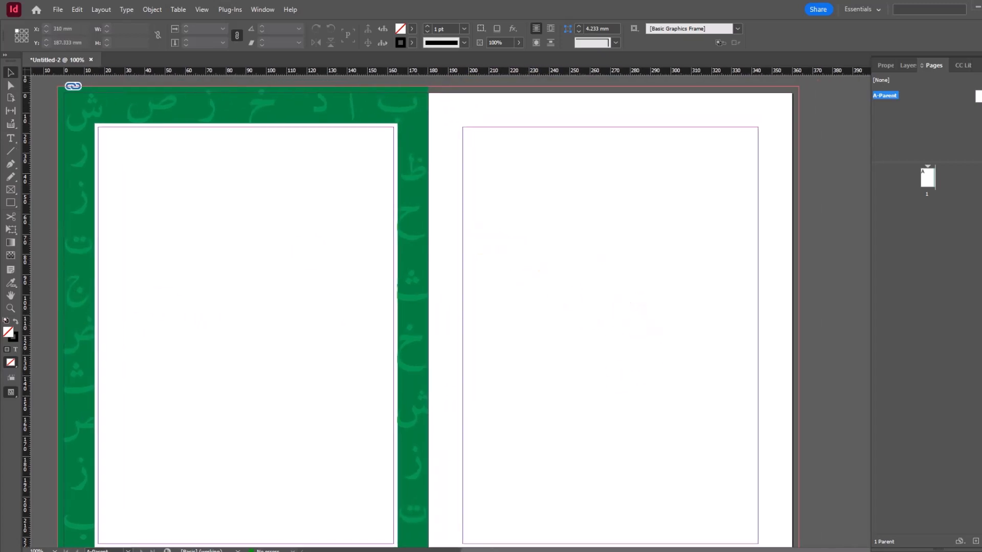
pyautogui.hotkey('alt', 'Tab')
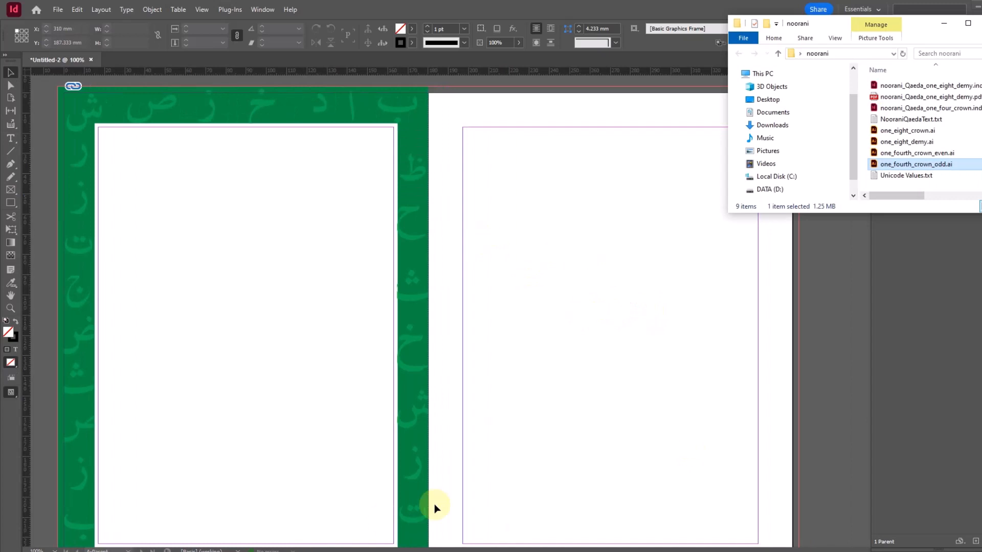
pyautogui.click(934, 153)
pyautogui.moveTo(933, 153); pyautogui.dragTo(444, 129)
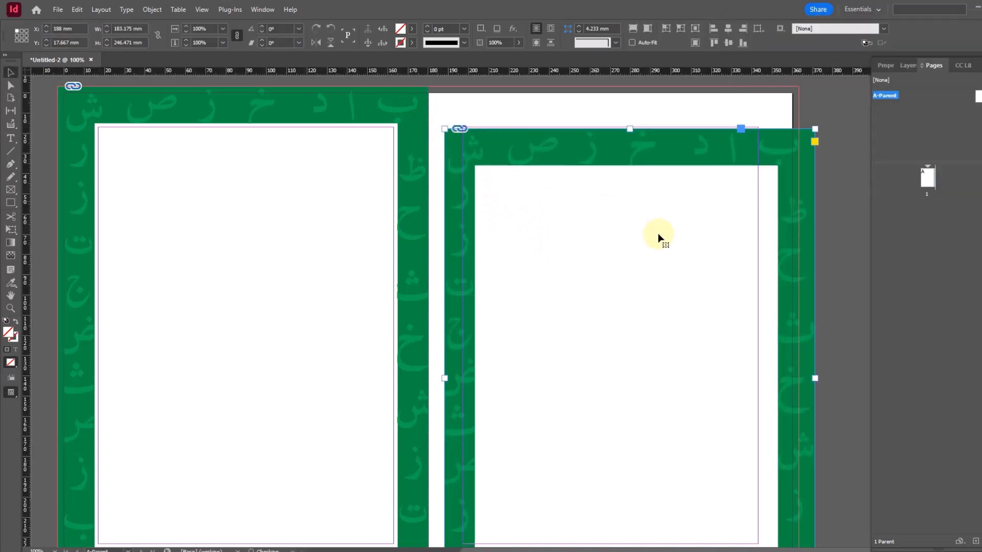
pyautogui.click(833, 148)
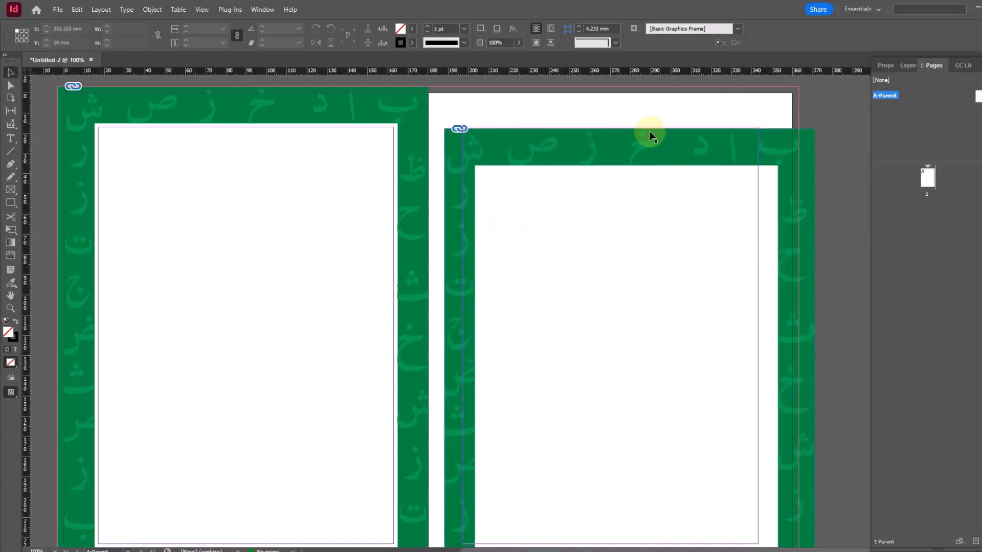
pyautogui.moveTo(792, 151); pyautogui.dragTo(772, 106)
pyautogui.click(829, 179)
# Examine the borders on both parent pages, checking their edges against the bleed and comparing the normal and preview screen modes.
pyautogui.scroll(-4, 821, 179)
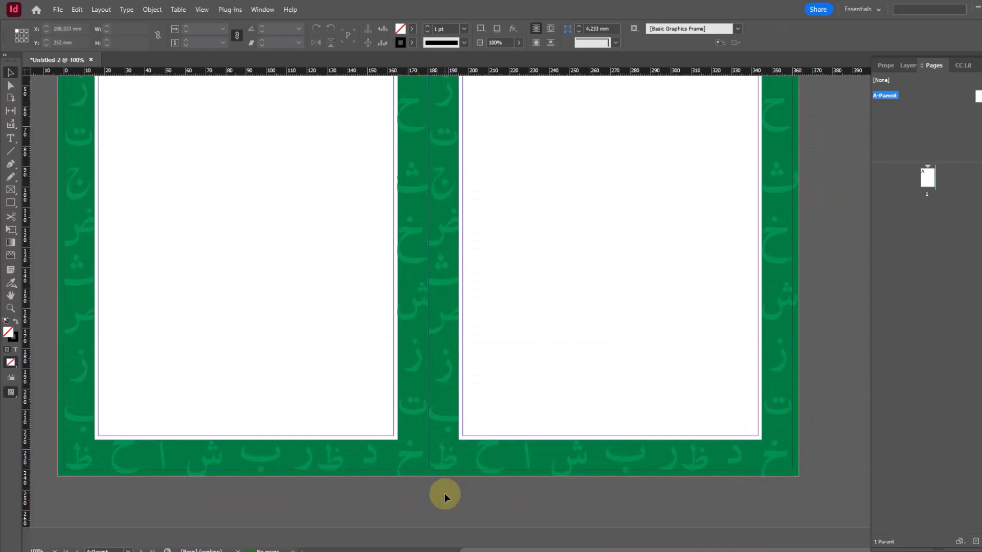
pyautogui.scroll(2, 806, 415)
pyautogui.scroll(3, 840, 323)
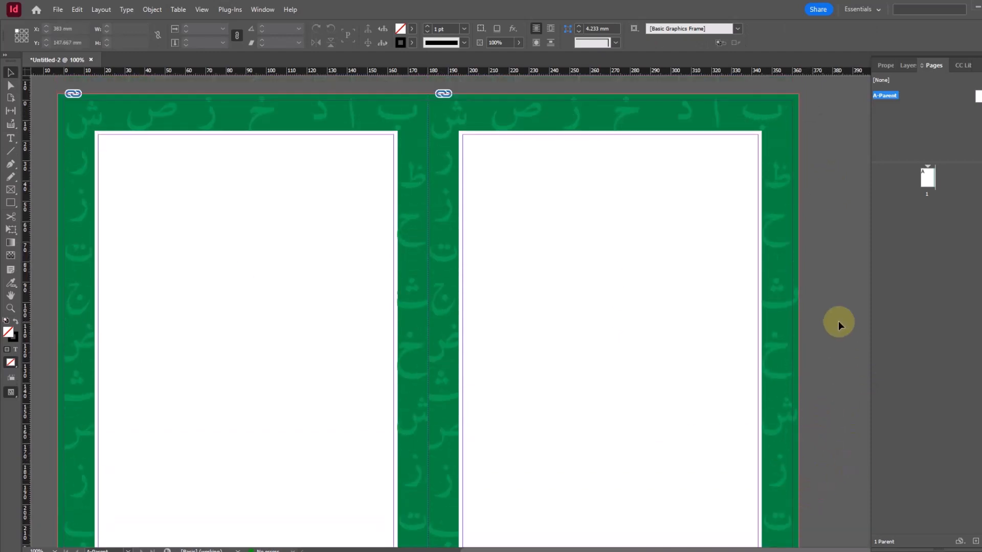
pyautogui.hotkey('ctrl', 'space')
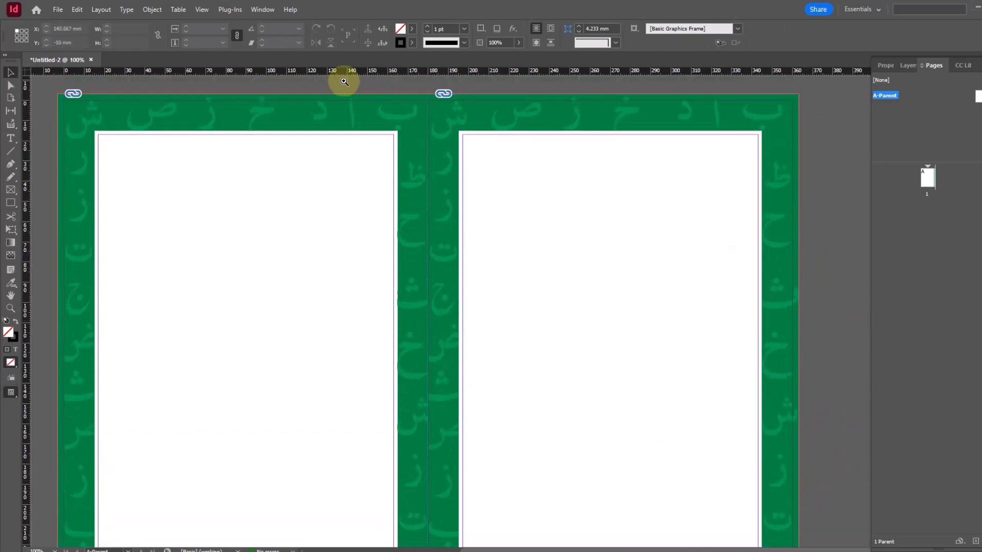
pyautogui.moveTo(338, 85); pyautogui.dragTo(812, 201)
pyautogui.click(981, 64)
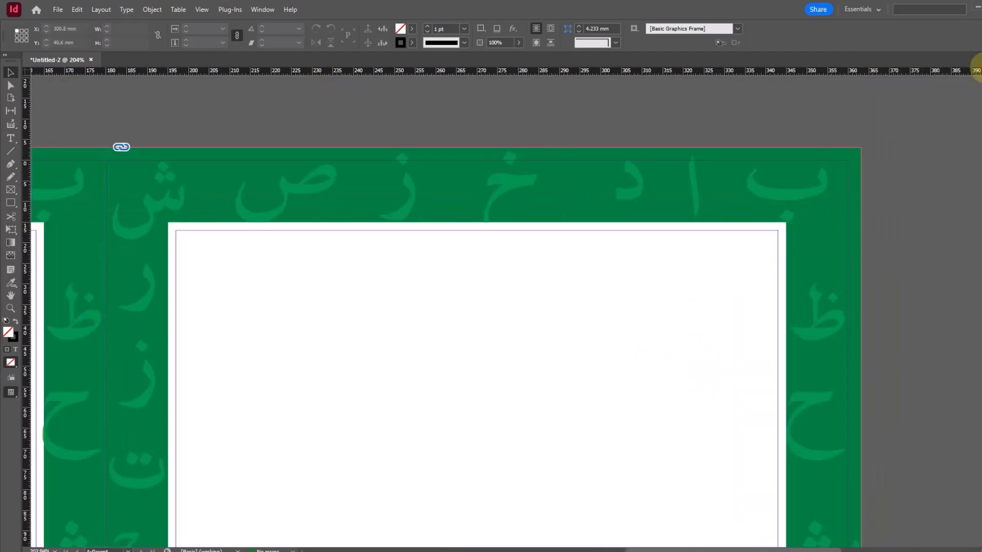
pyautogui.press('space')
pyautogui.moveTo(640, 355); pyautogui.dragTo(764, 325)
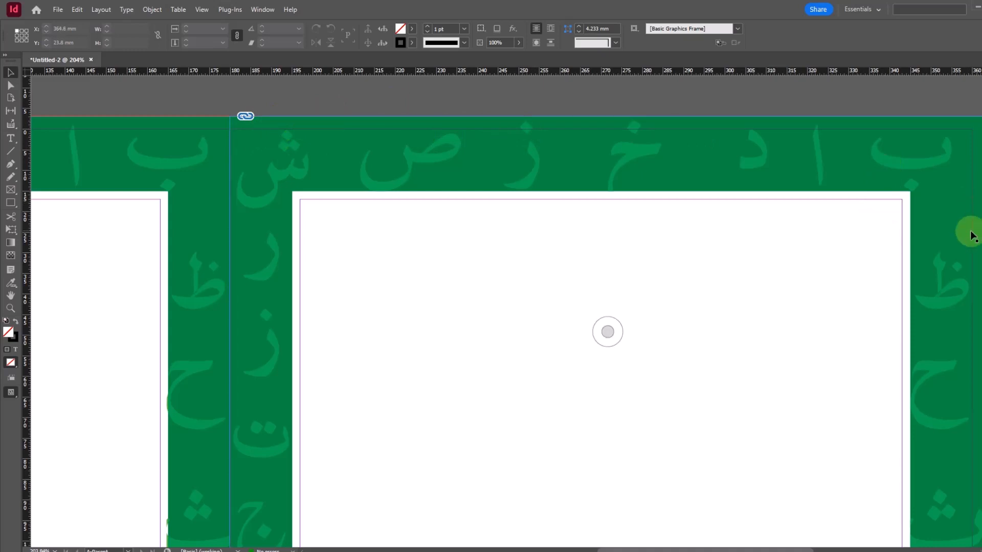
pyautogui.click(690, 102)
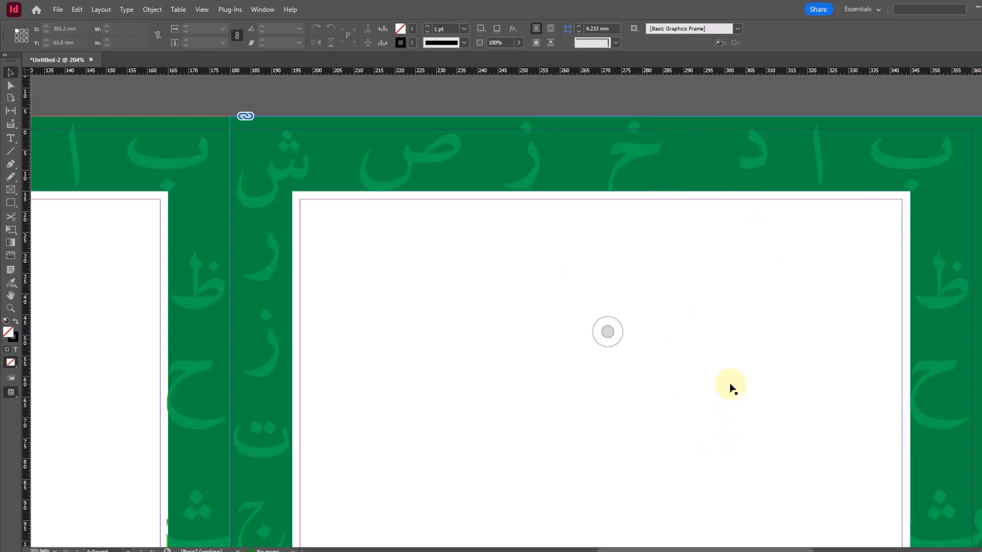
pyautogui.press('w')
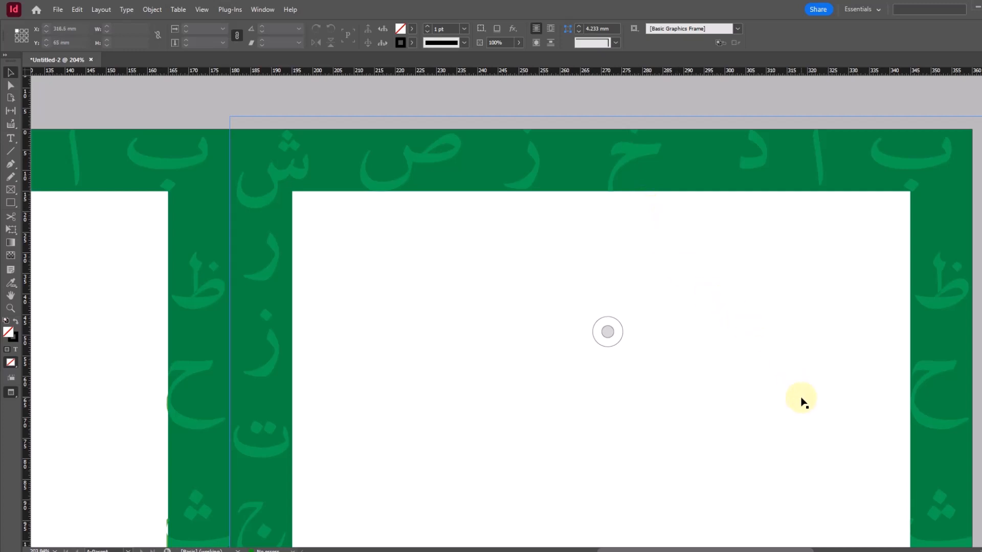
pyautogui.press('w')
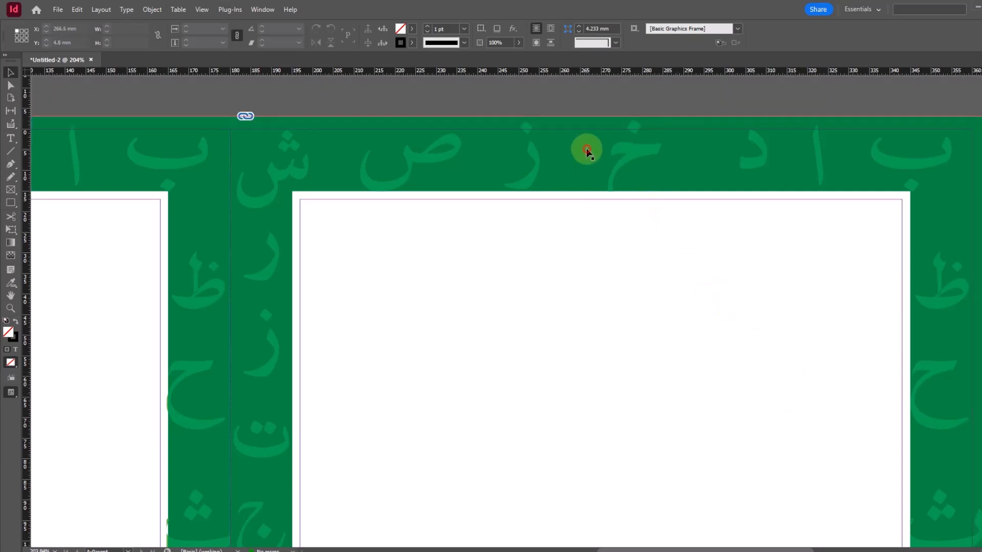
# Move the right page's border off the bleed line to about 1.5 mm below the page's upper edge and view it in preview mode.
pyautogui.moveTo(586, 150); pyautogui.dragTo(587, 161)
pyautogui.click(568, 94)
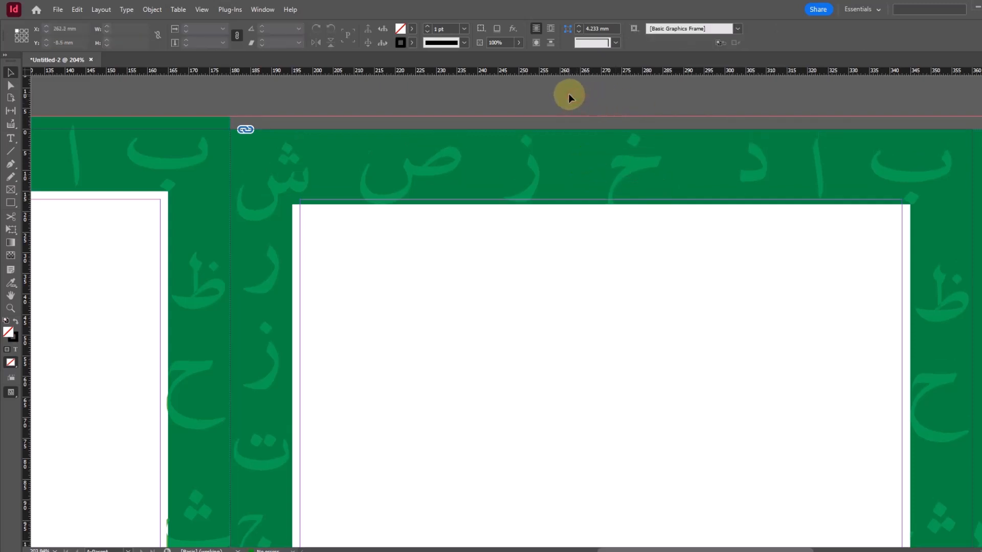
pyautogui.press('w')
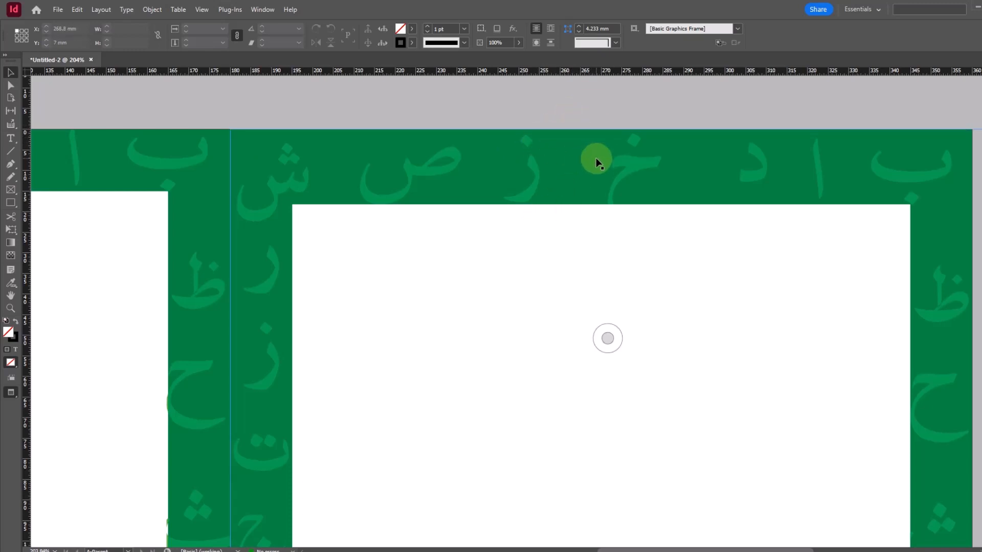
pyautogui.moveTo(595, 166); pyautogui.dragTo(575, 170)
pyautogui.click(577, 95)
pyautogui.click(543, 88)
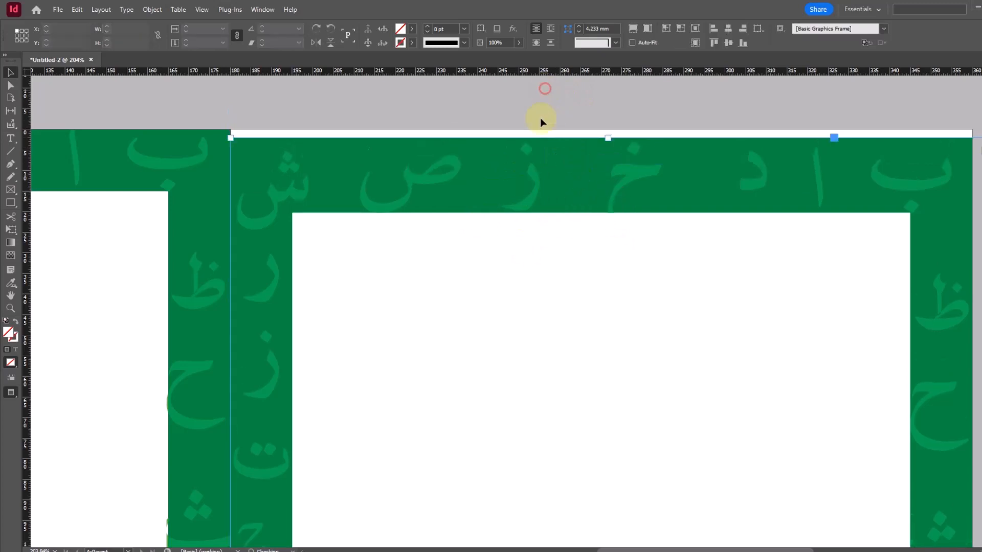
pyautogui.moveTo(404, 168); pyautogui.dragTo(404, 136)
pyautogui.click(390, 97)
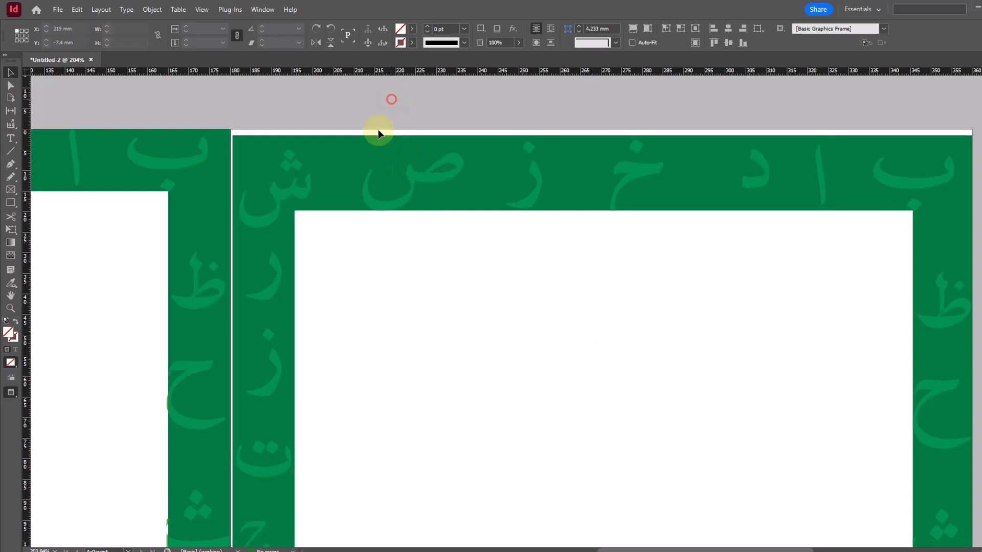
pyautogui.click(291, 165)
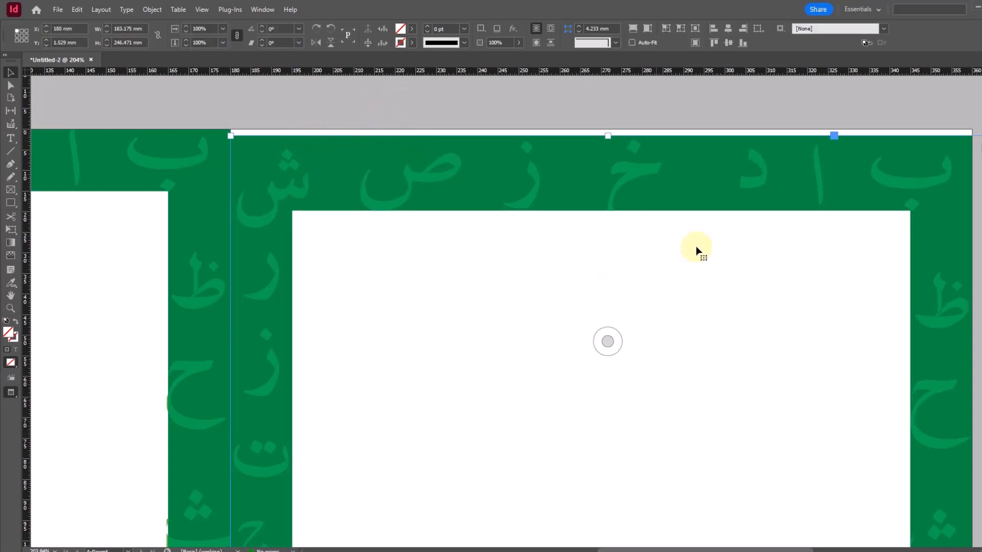
# Move the right page's border back up to the bleed line and return to the normal screen mode.
pyautogui.moveTo(513, 210); pyautogui.dragTo(437, 157)
pyautogui.click(443, 92)
pyautogui.keyDown('ctrl'); pyautogui.keyDown('alt'); pyautogui.click(492, 253); pyautogui.keyUp('alt'); pyautogui.keyUp('ctrl')
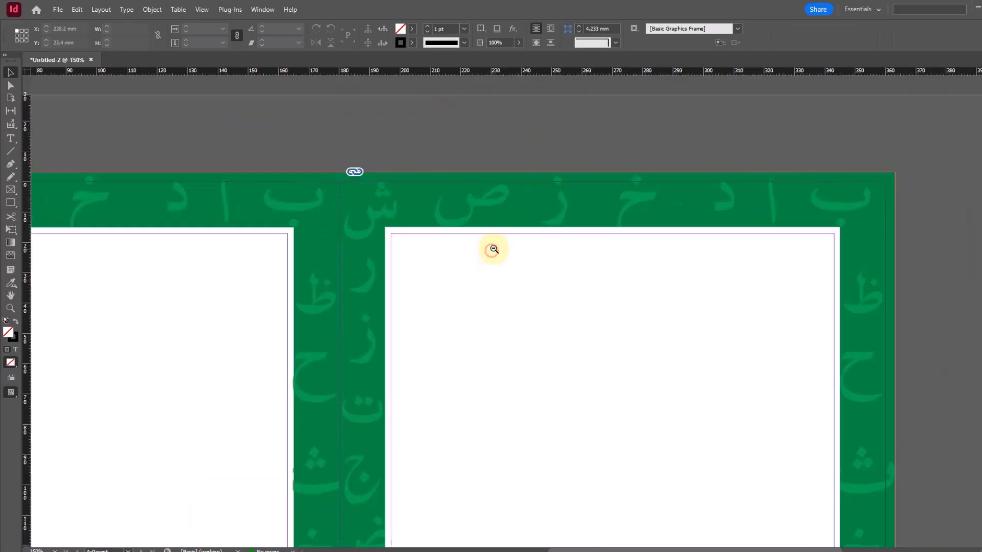
pyautogui.keyDown('ctrl'); pyautogui.keyDown('alt'); pyautogui.click(491, 247); pyautogui.keyUp('alt'); pyautogui.keyUp('ctrl')
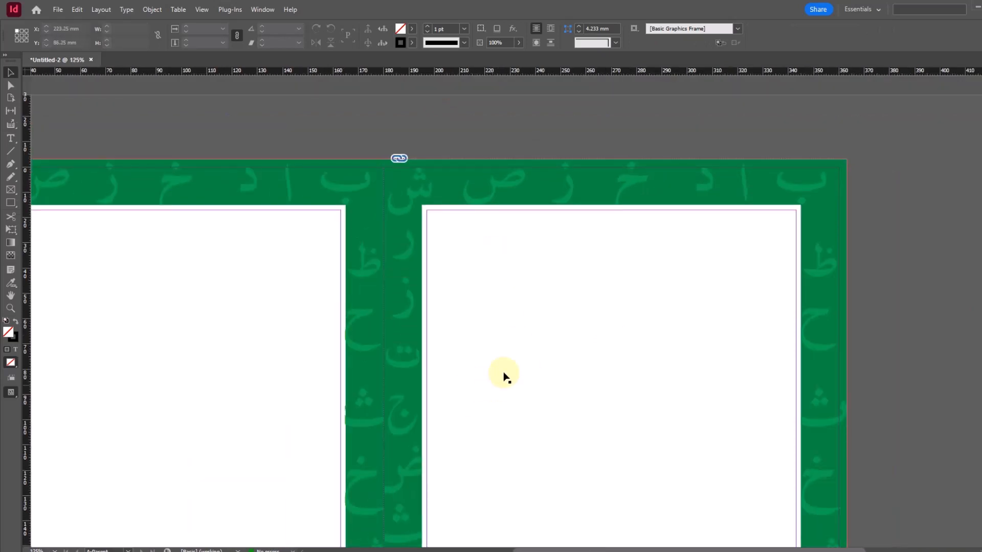
pyautogui.keyDown('ctrl'); pyautogui.keyDown('alt'); pyautogui.click(502, 339); pyautogui.keyUp('alt'); pyautogui.keyUp('ctrl')
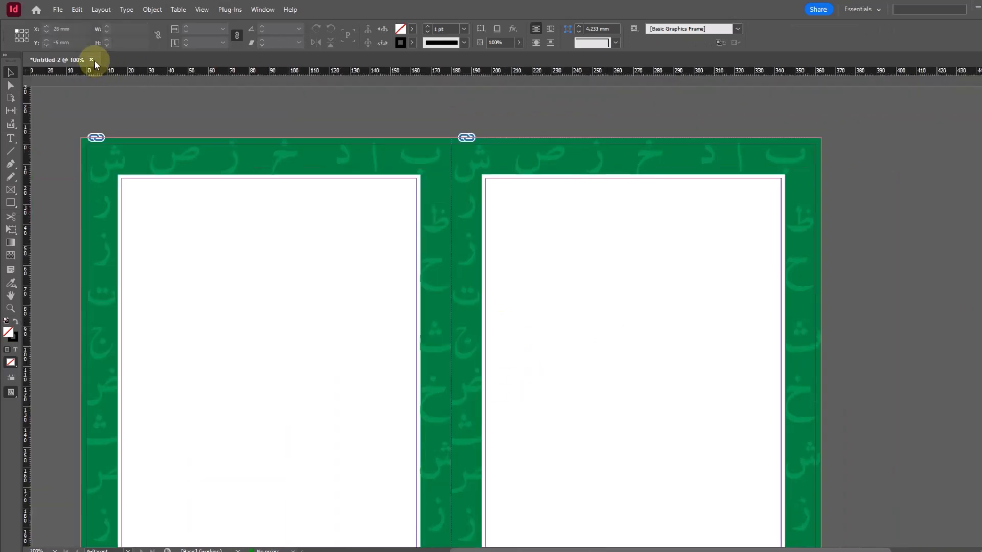
# Close the document without saving and start a new document 122 mm wide and 178 mm high.
pyautogui.click(91, 60)
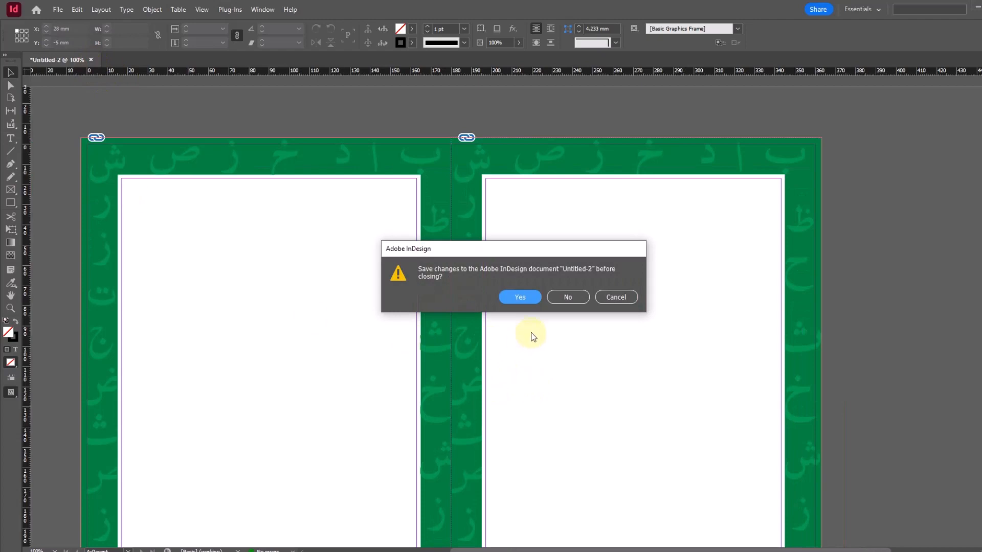
pyautogui.click(568, 297)
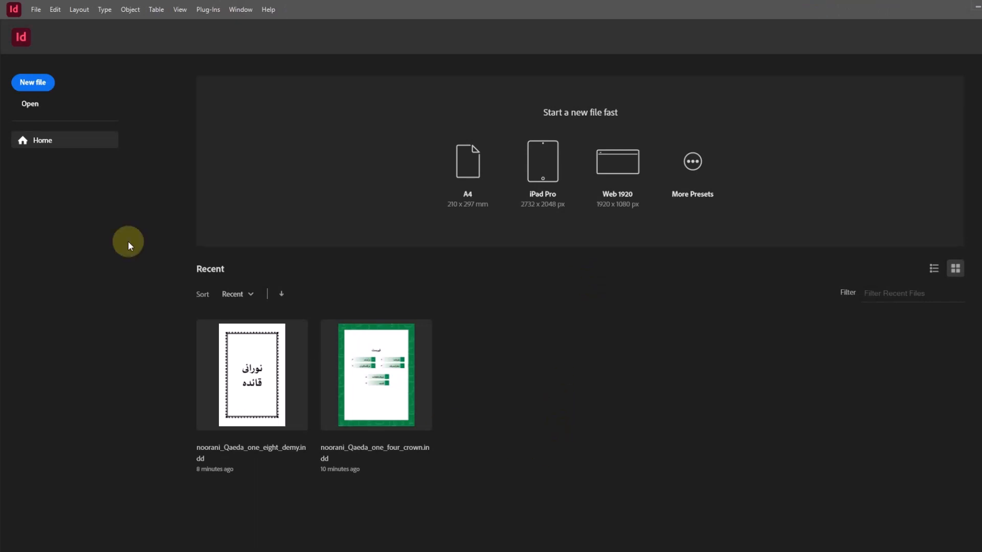
pyautogui.hotkey('ctrl', 'n')
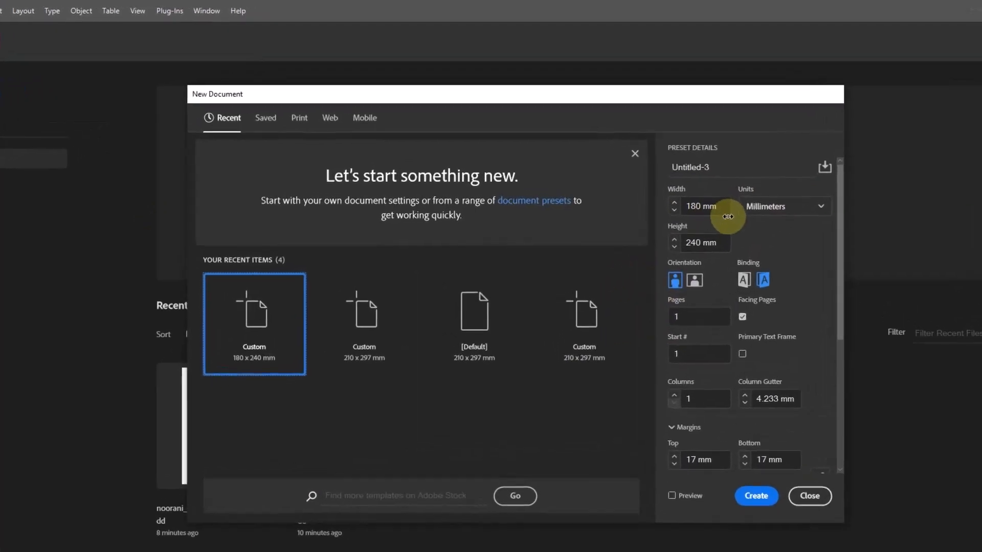
pyautogui.moveTo(696, 181); pyautogui.dragTo(627, 181)
pyautogui.write('122')
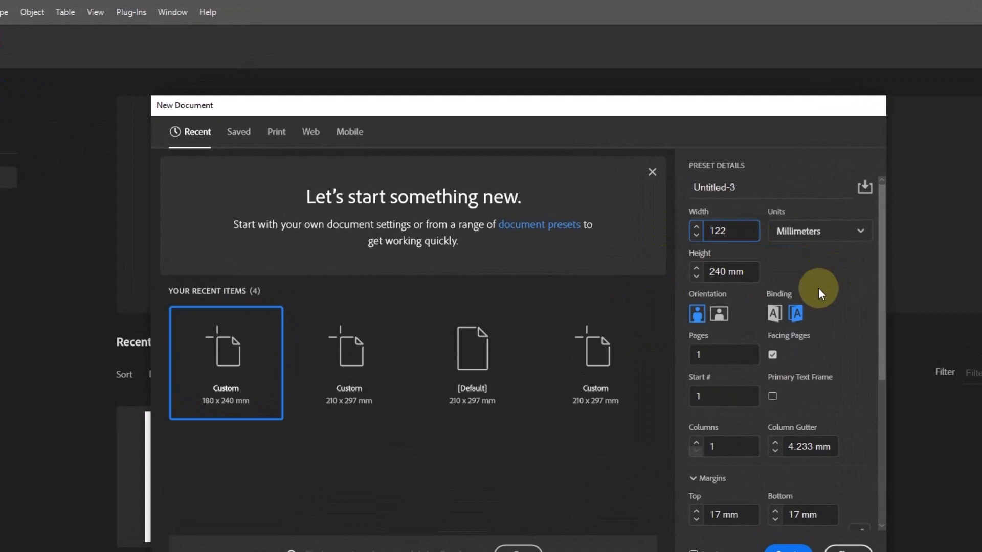
pyautogui.press('Tab')
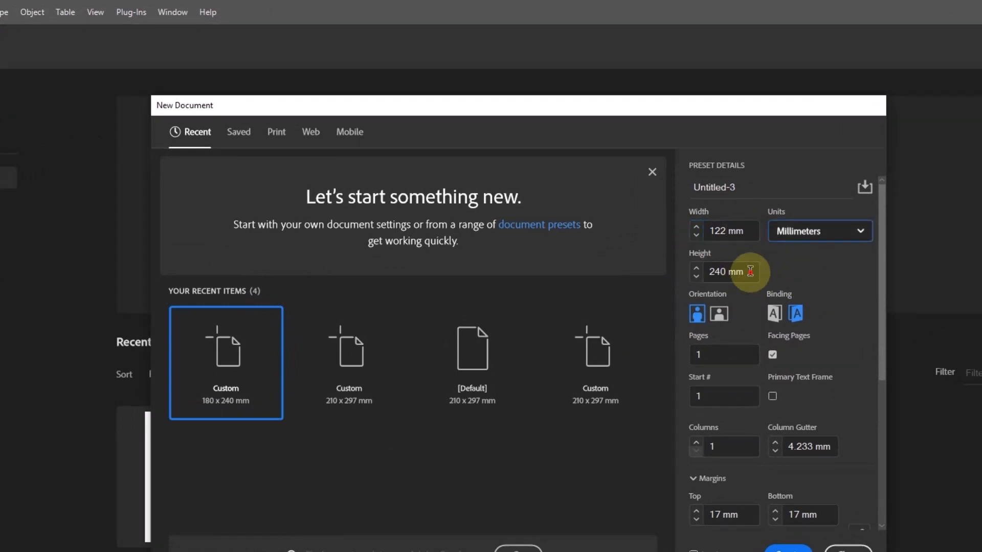
pyautogui.moveTo(746, 271); pyautogui.dragTo(658, 274)
pyautogui.write('17')
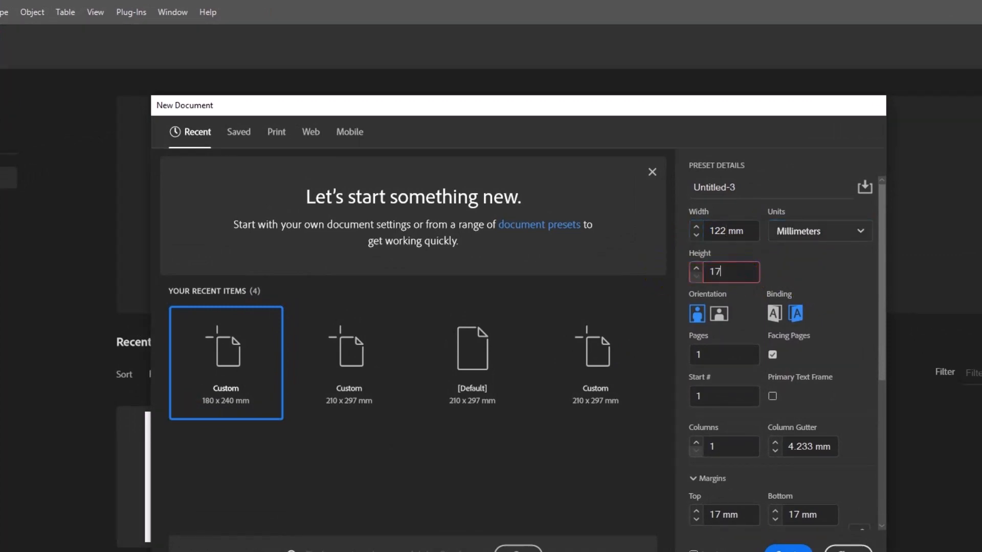
pyautogui.write('8')
pyautogui.press('Tab')
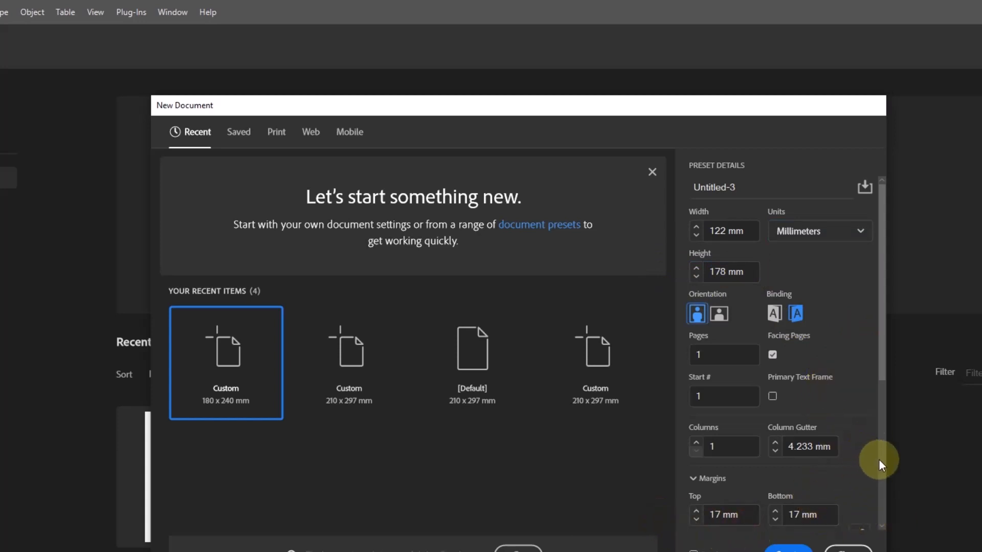
# Set all four bleeds of the new document to 0 mm and create the document.
pyautogui.moveTo(884, 372); pyautogui.dragTo(887, 527)
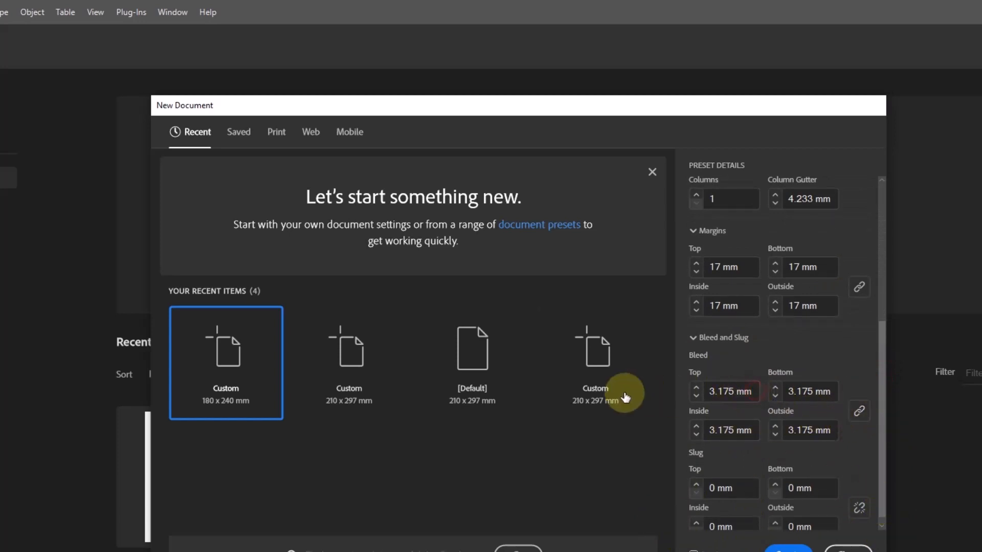
pyautogui.doubleClick(730, 392)
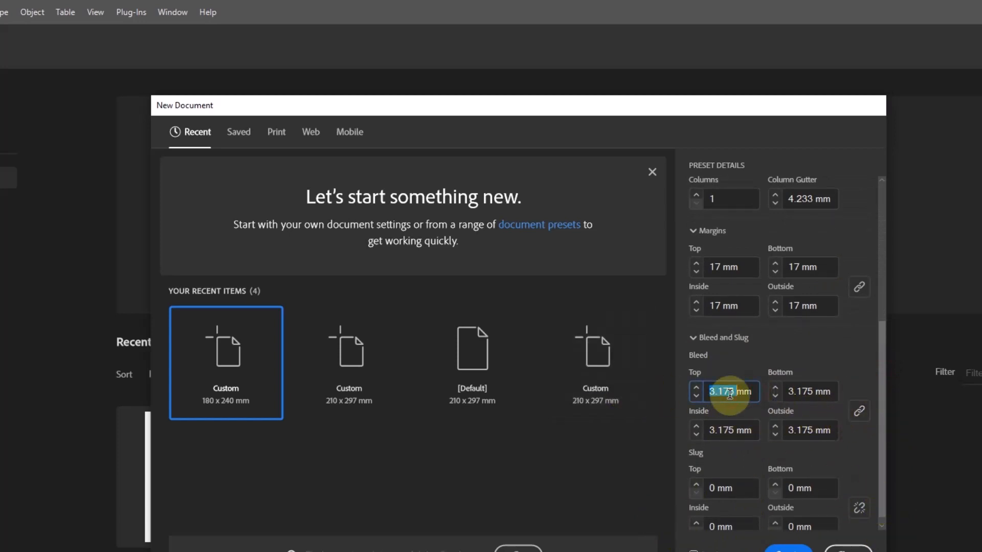
pyautogui.write('0')
pyautogui.press('Tab')
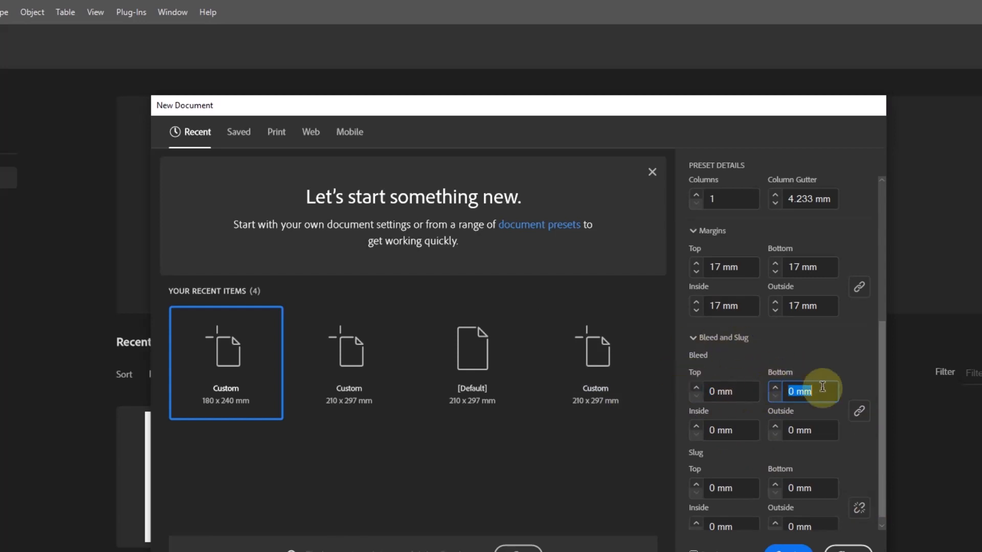
pyautogui.scroll(-1, 828, 460)
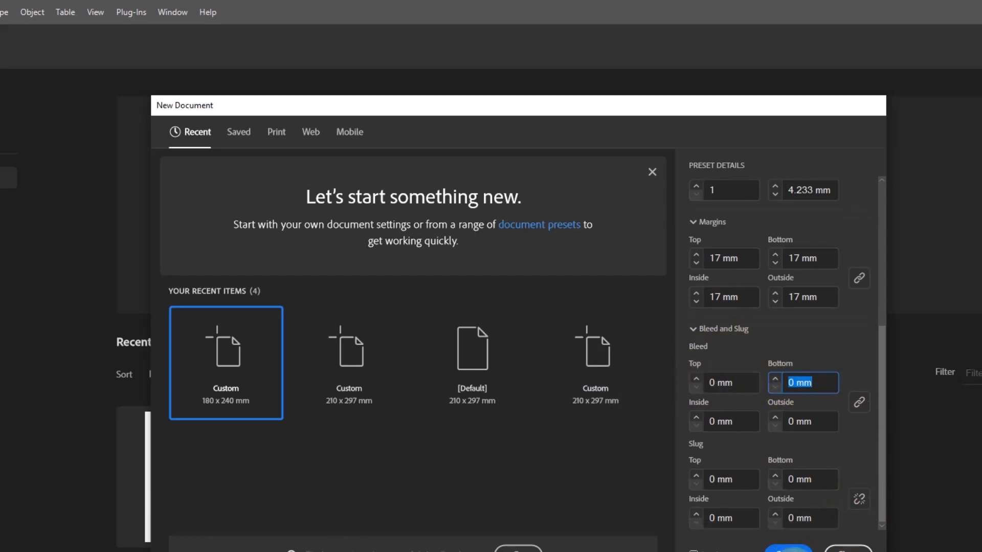
pyautogui.click(795, 546)
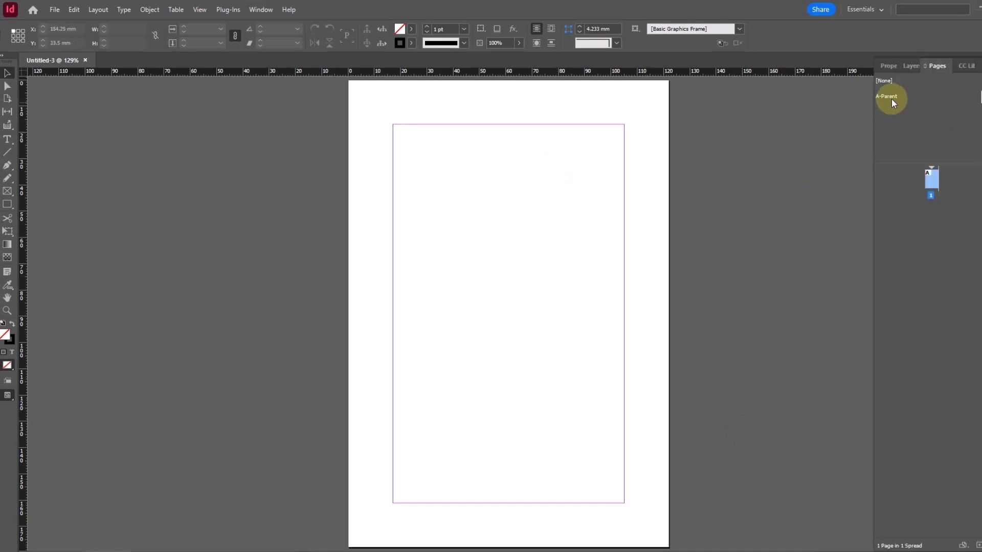
# Place the one_eight_crown.ai border from the noorani folder on the A-Parent spread at original size and show it in high-quality display.
pyautogui.doubleClick(891, 97)
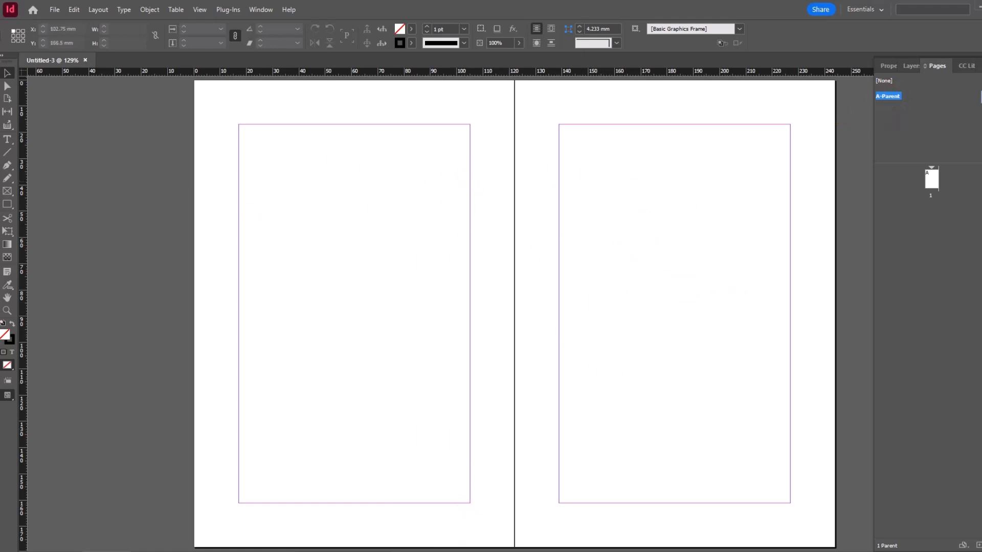
pyautogui.click(272, 551)
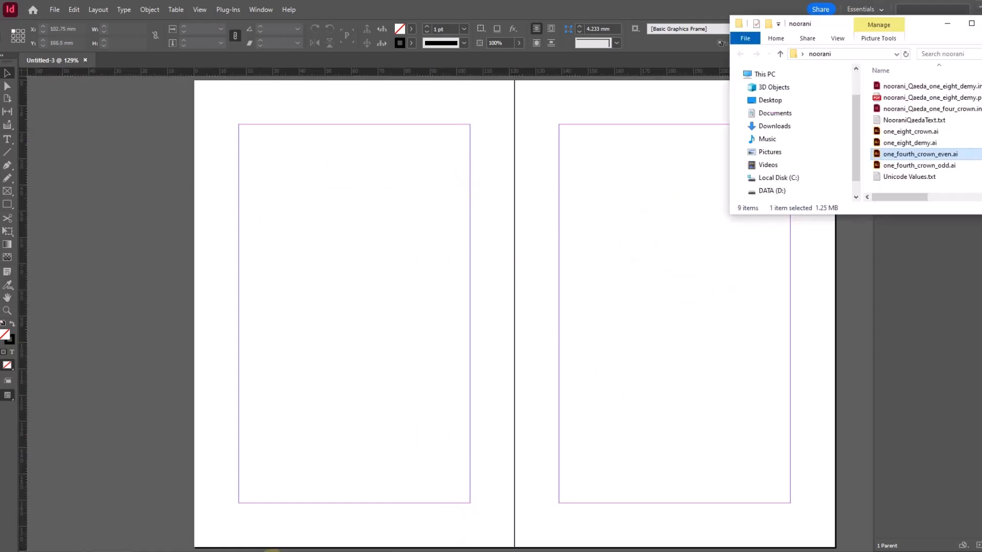
pyautogui.click(909, 132)
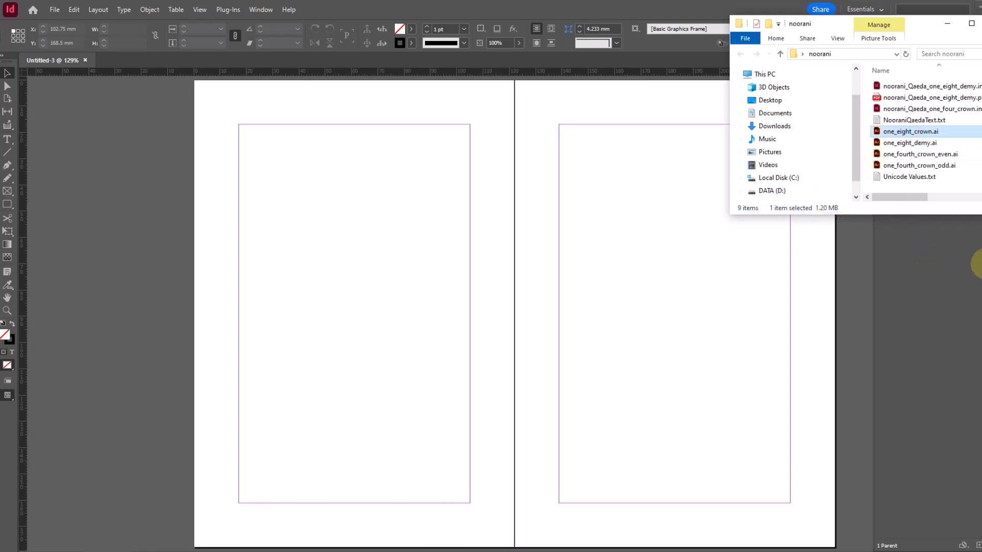
pyautogui.moveTo(907, 134); pyautogui.dragTo(439, 190)
pyautogui.click(321, 146)
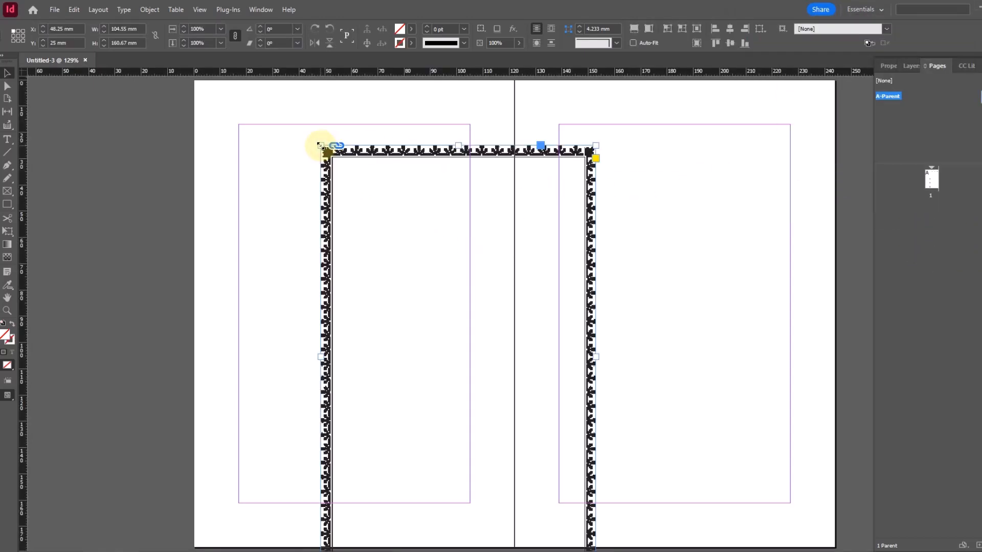
pyautogui.hotkey('ctrl', 'alt', 'h')
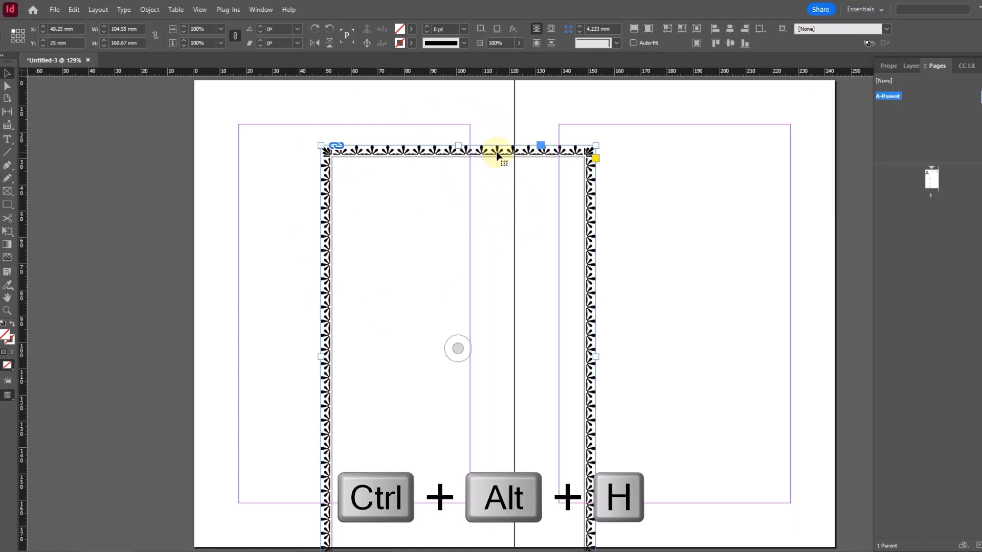
# Centre the border on the left parent page and duplicate it to the same position on the right parent page.
pyautogui.moveTo(495, 155); pyautogui.dragTo(395, 111)
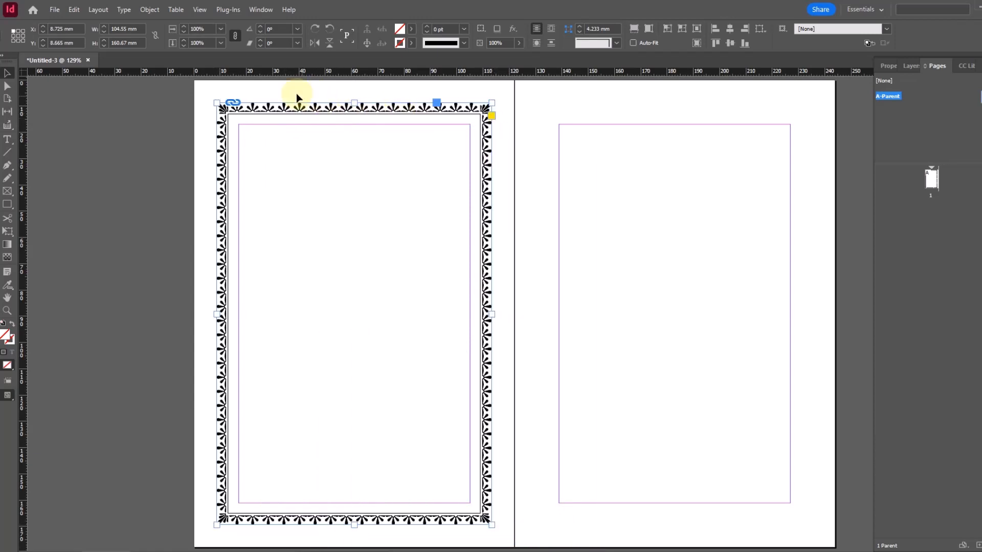
pyautogui.moveTo(259, 103); pyautogui.dragTo(583, 116)
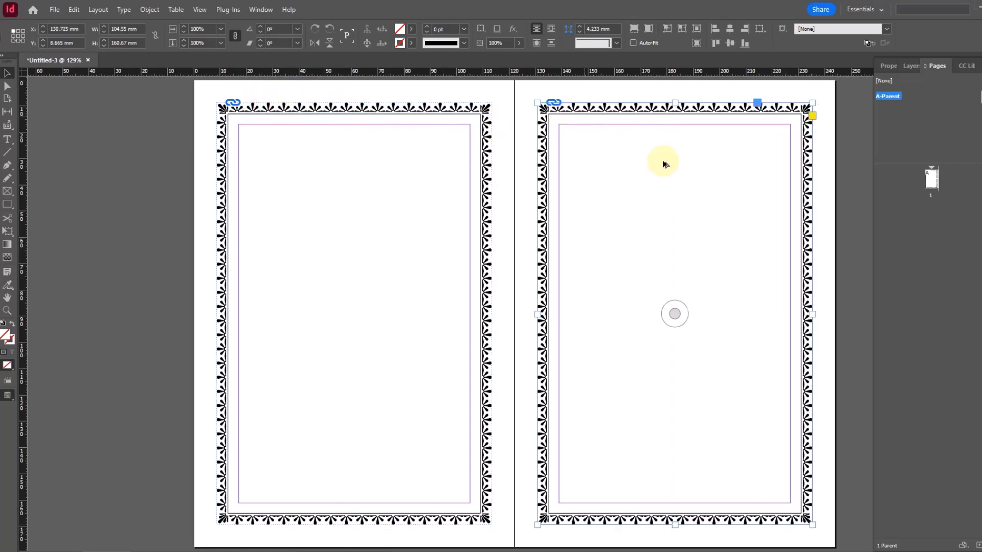
pyautogui.click(853, 240)
# Examine the borders on both parent pages in preview screen mode and return to the normal mode.
pyautogui.press('w')
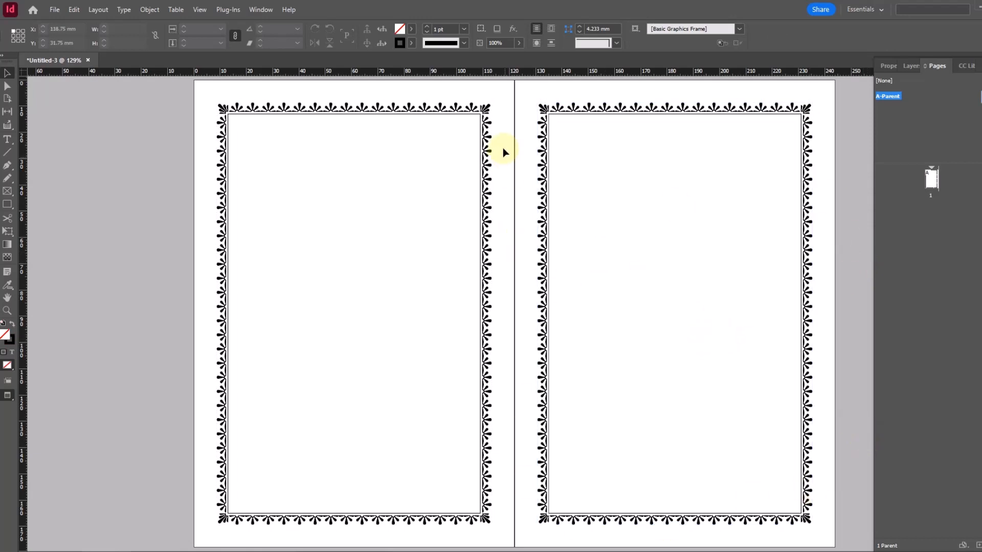
pyautogui.click(584, 107)
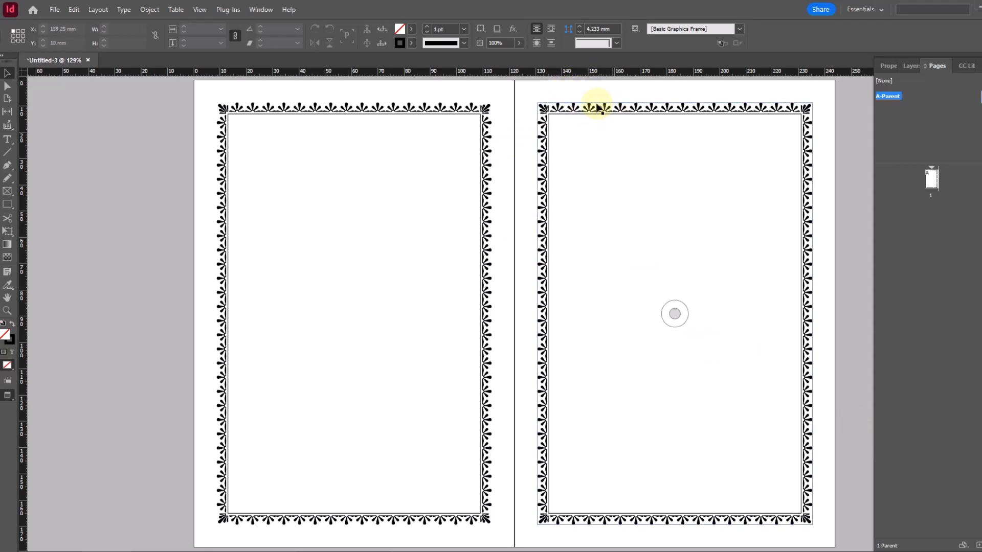
pyautogui.click(610, 78)
pyautogui.press('w')
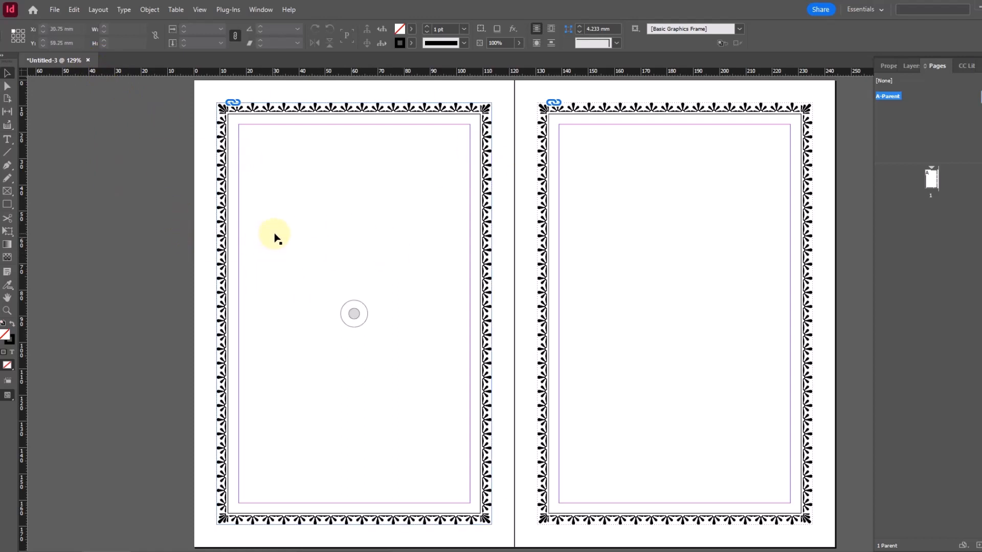
# Close the document without saving and start a new print document from the Letter - Half preset.
pyautogui.click(88, 61)
pyautogui.click(565, 299)
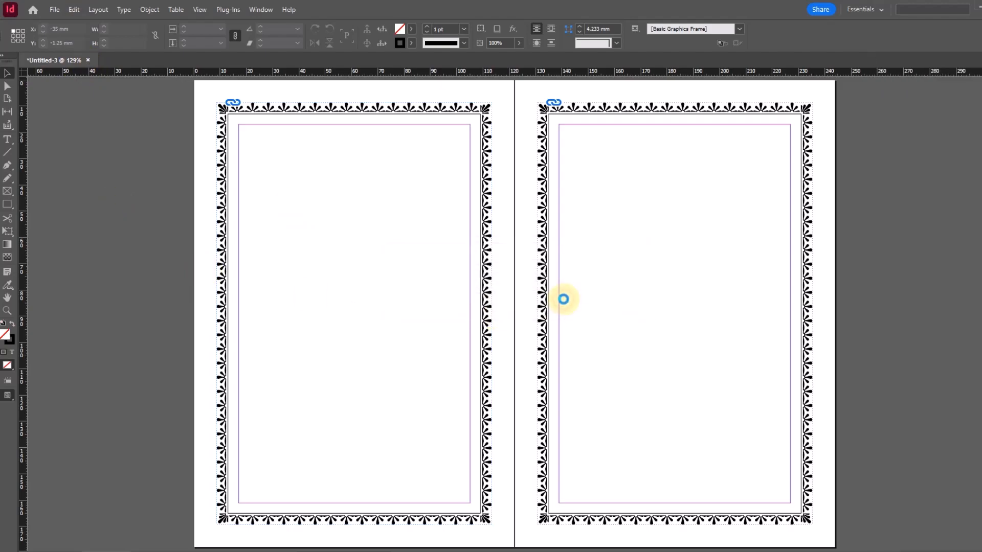
pyautogui.hotkey('ctrl', 'n')
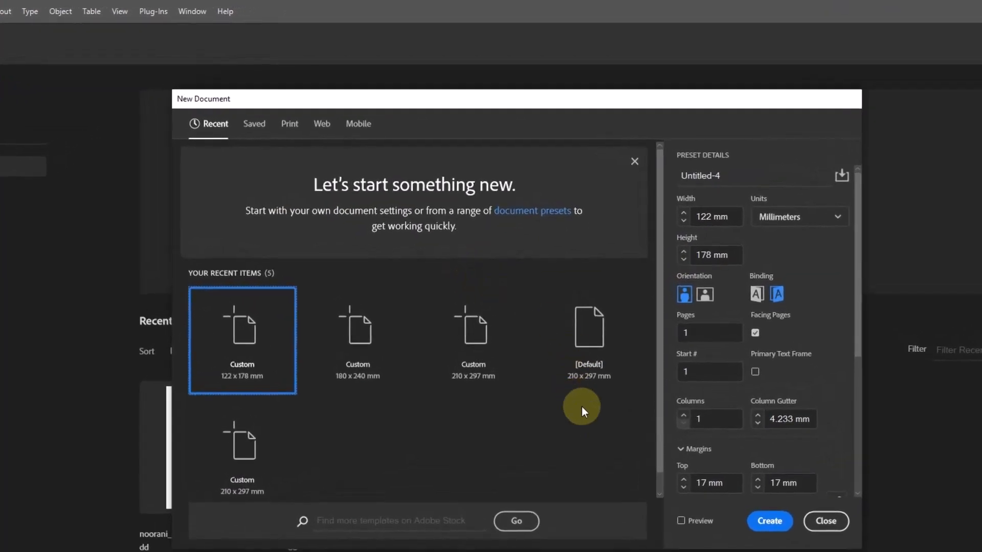
pyautogui.click(292, 126)
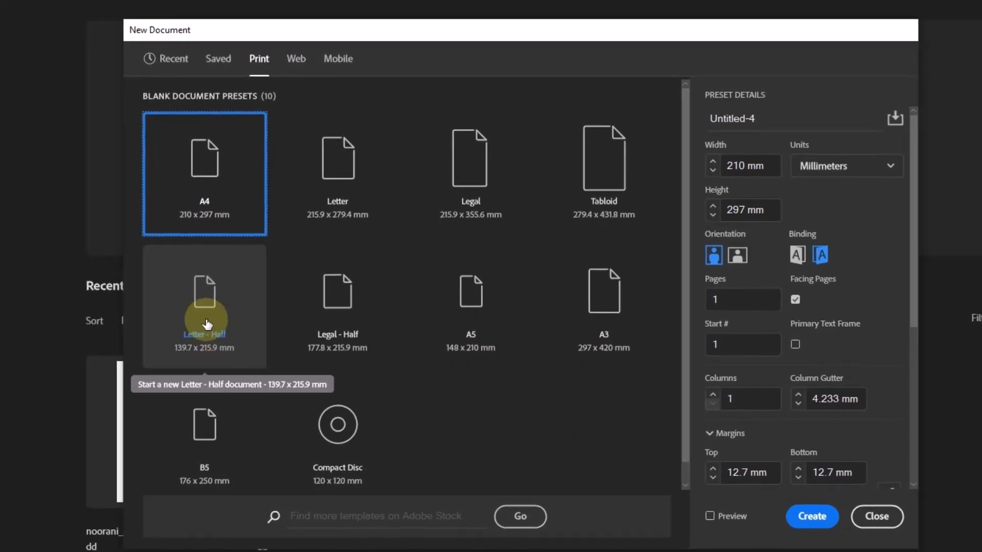
pyautogui.click(203, 314)
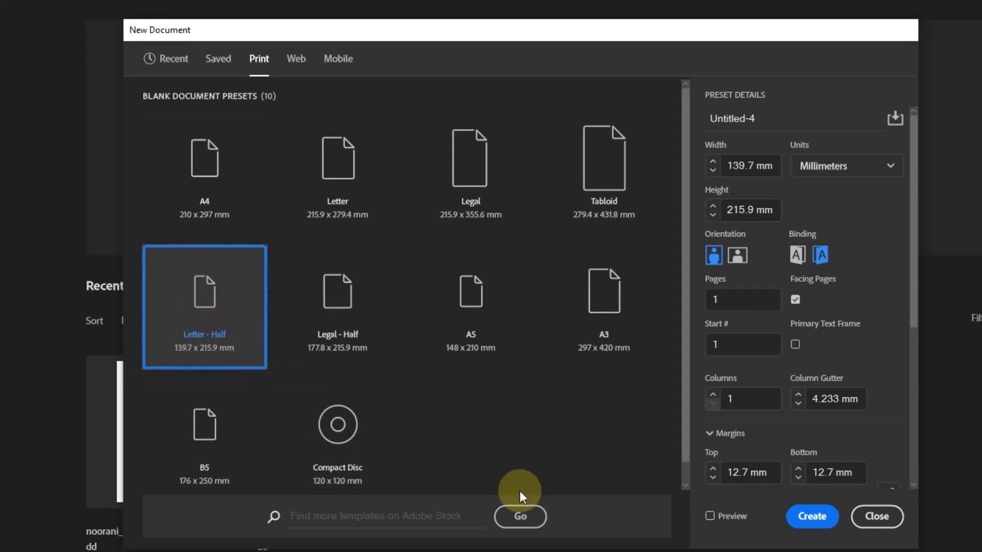
# Set all four linked margins of the new document to 24 mm.
pyautogui.scroll(-2, 834, 427)
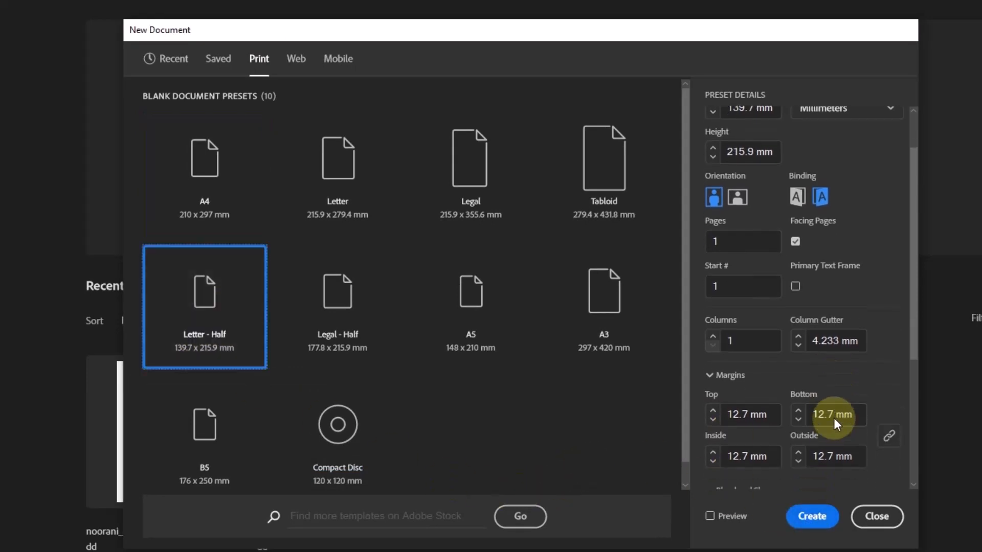
pyautogui.scroll(-5, 833, 409)
pyautogui.click(756, 265)
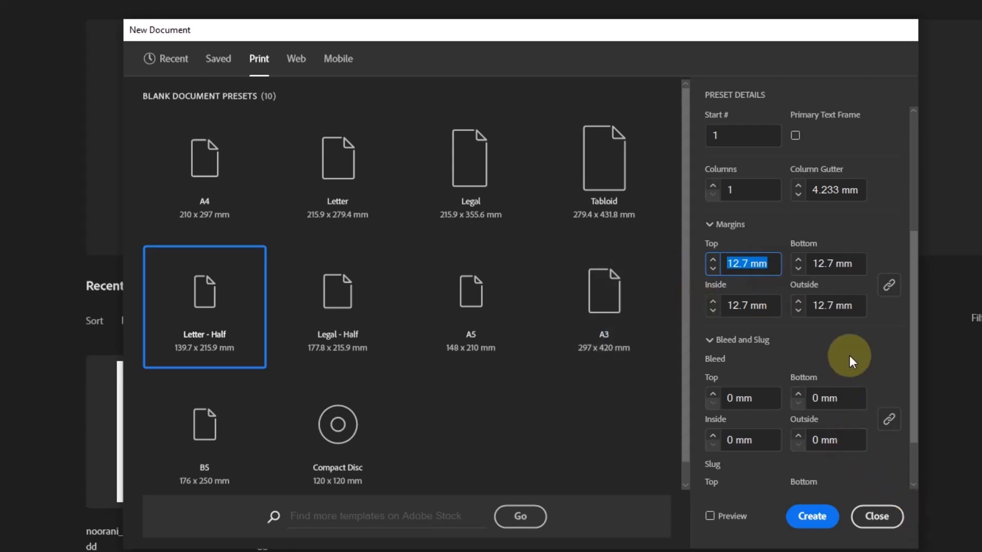
pyautogui.write('24')
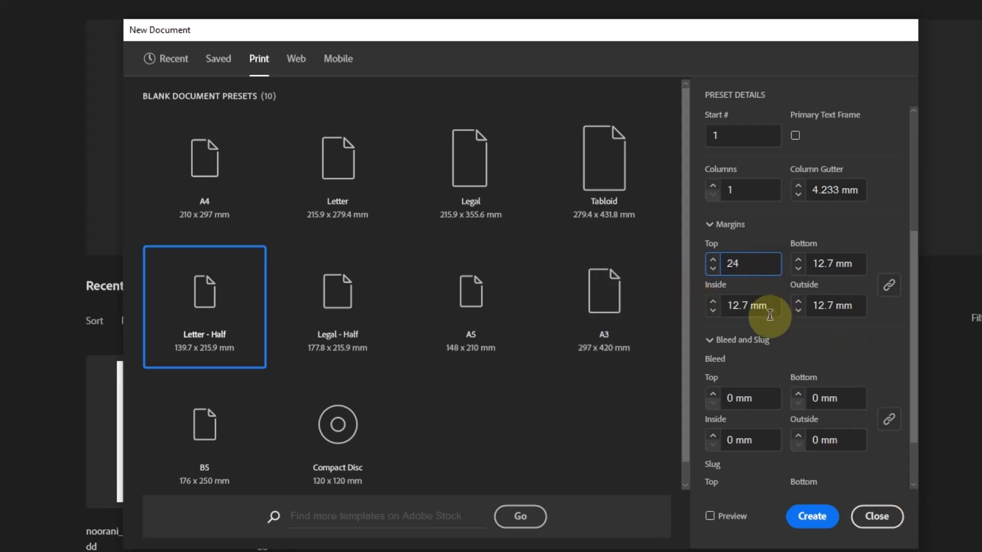
pyautogui.press('Tab')
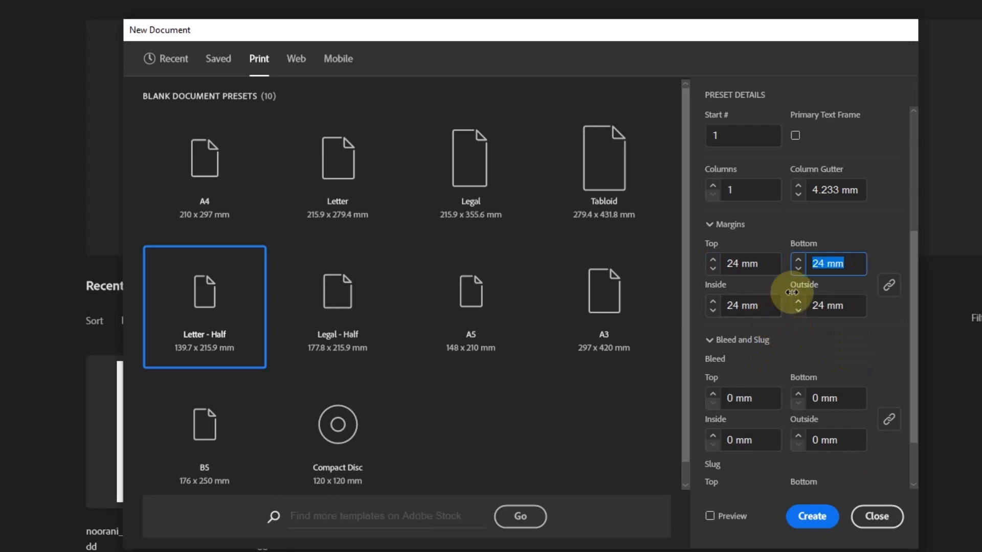
# Unlink the margins, set the inside and outside margins to 21 mm, and create the document.
pyautogui.click(890, 289)
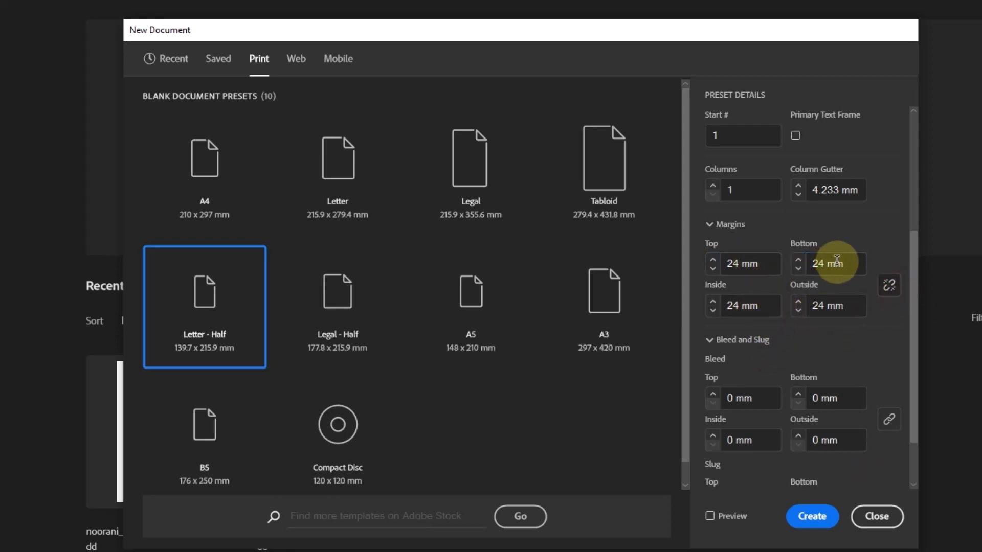
pyautogui.click(752, 306)
pyautogui.write('21')
pyautogui.press('Tab')
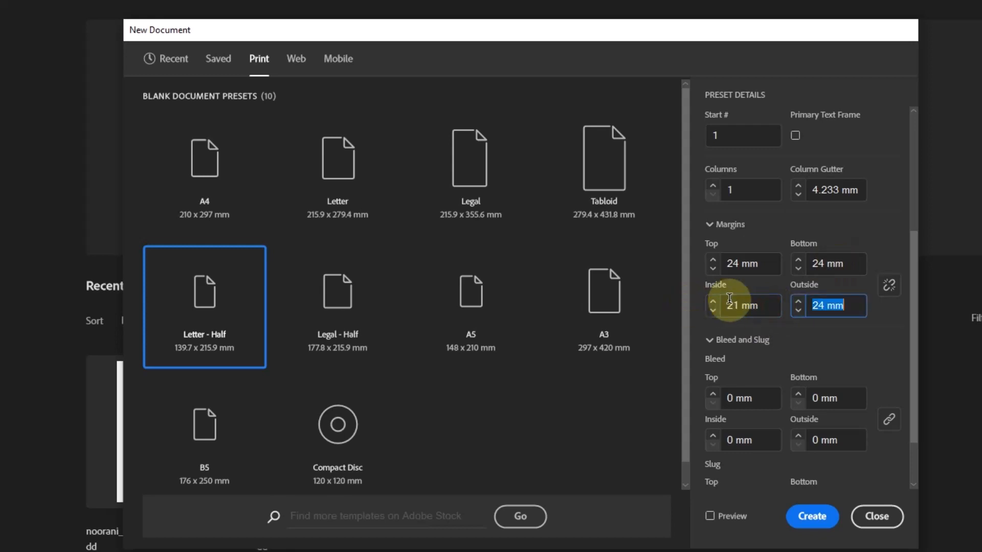
pyautogui.write('21')
pyautogui.press('Tab')
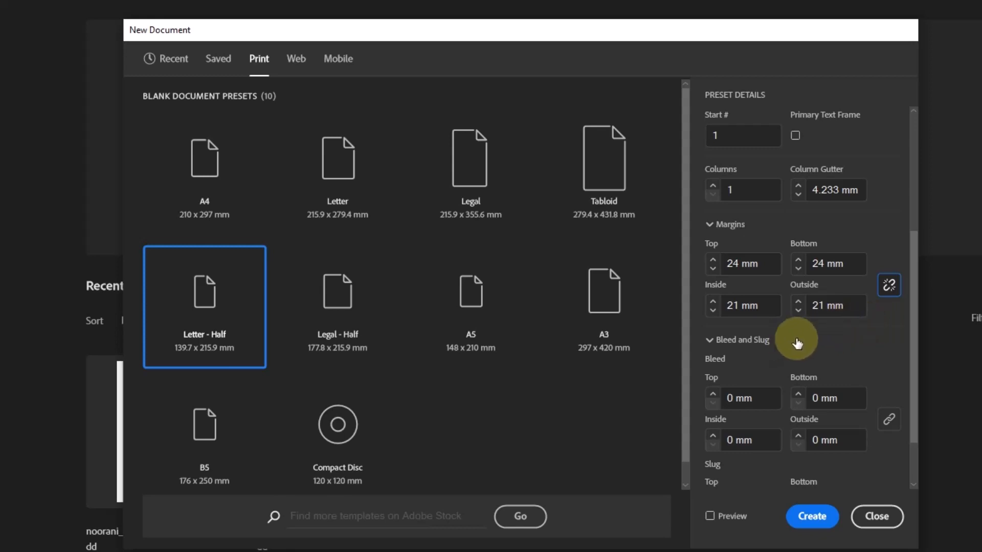
pyautogui.scroll(-1, 822, 351)
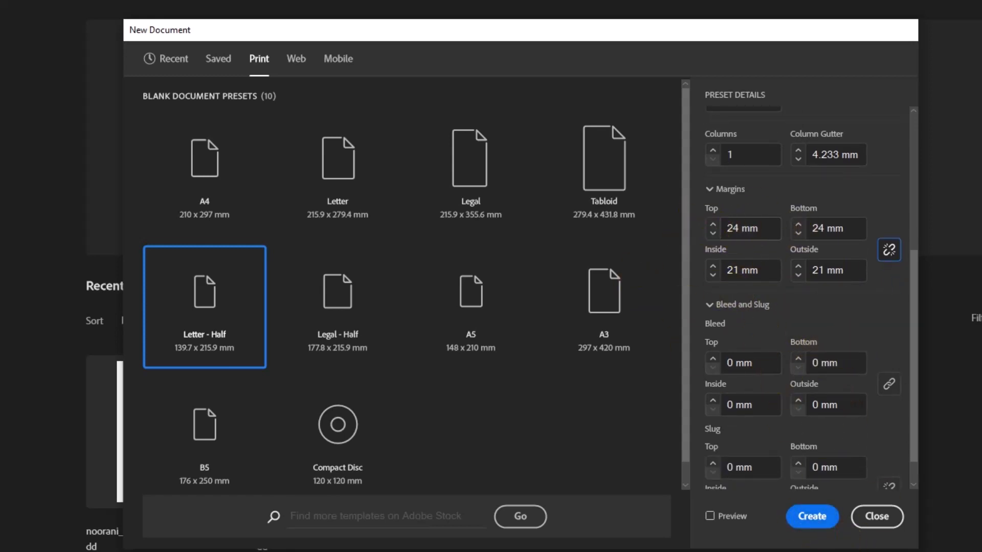
pyautogui.click(811, 517)
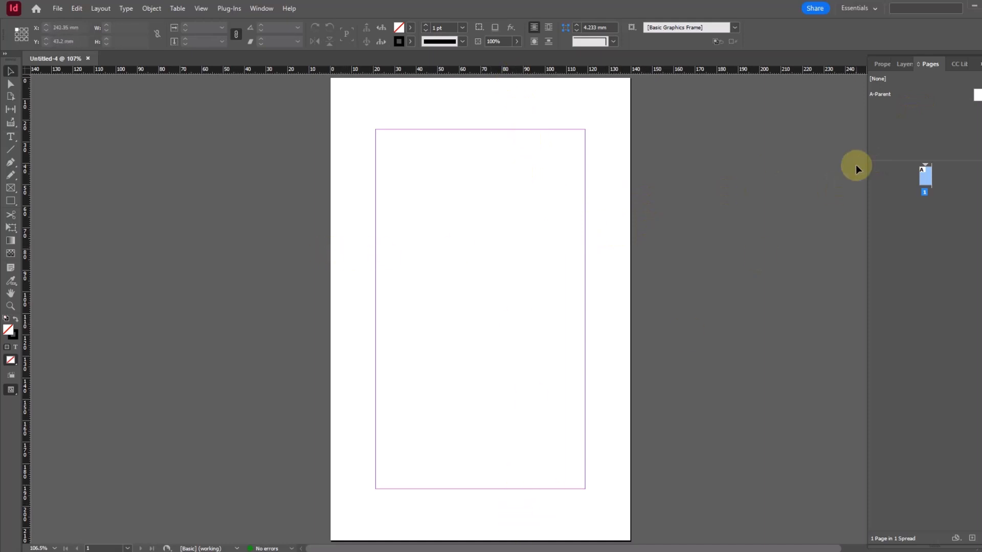
# Place the one_eight_demy.ai border from the noorani folder on the A-Parent spread and centre it on the left page.
pyautogui.doubleClick(882, 95)
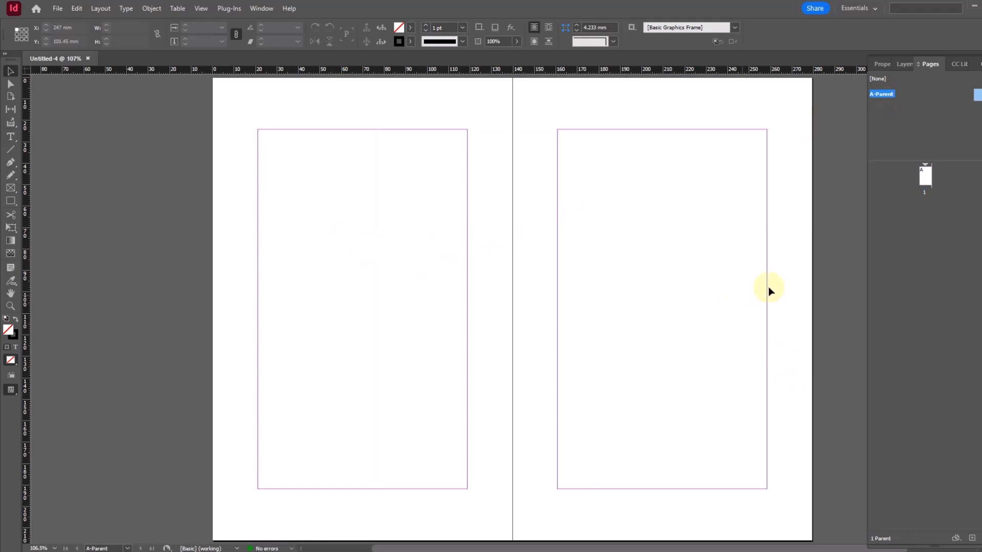
pyautogui.click(445, 551)
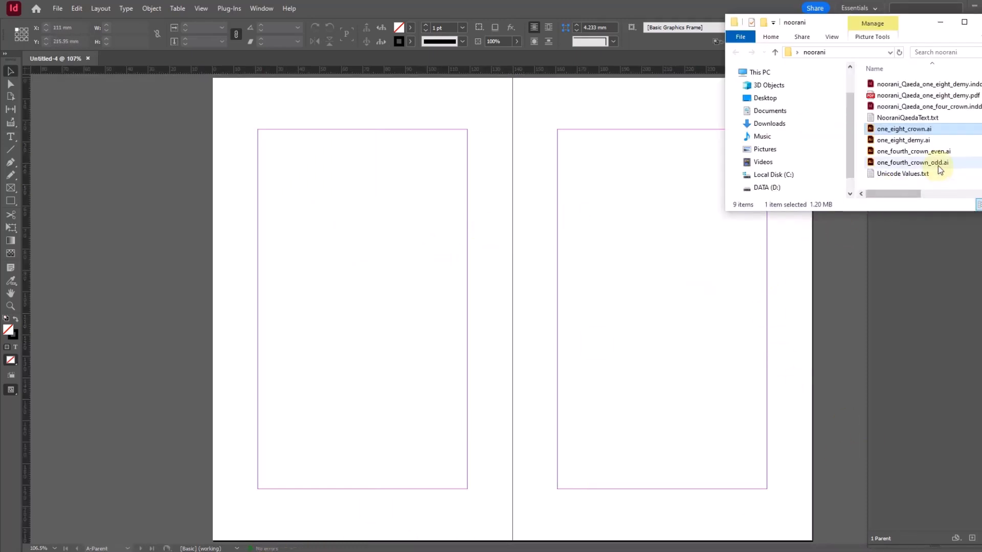
pyautogui.moveTo(894, 142); pyautogui.dragTo(302, 173)
pyautogui.click(301, 173)
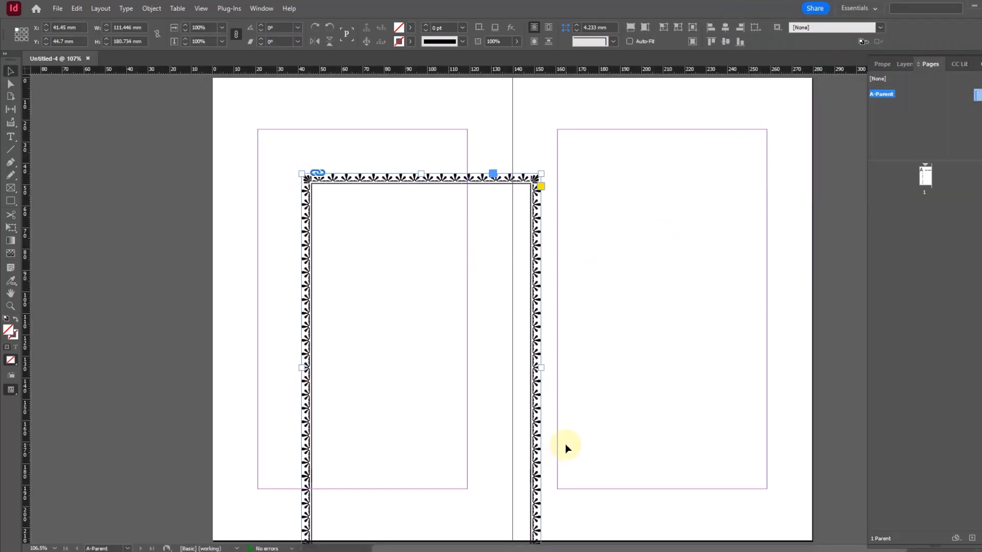
pyautogui.moveTo(539, 492); pyautogui.dragTo(476, 433)
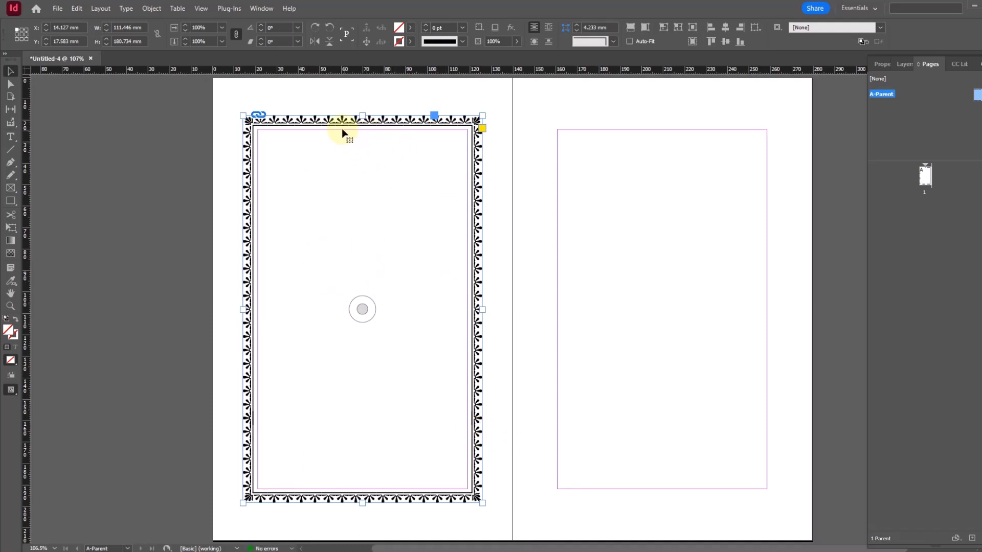
# Duplicate the left page's border onto the right page of the A-Parent spread and centre the copy horizontally and vertically to that page.
pyautogui.moveTo(338, 133); pyautogui.dragTo(597, 148)
pyautogui.moveTo(541, 129); pyautogui.dragTo(561, 107)
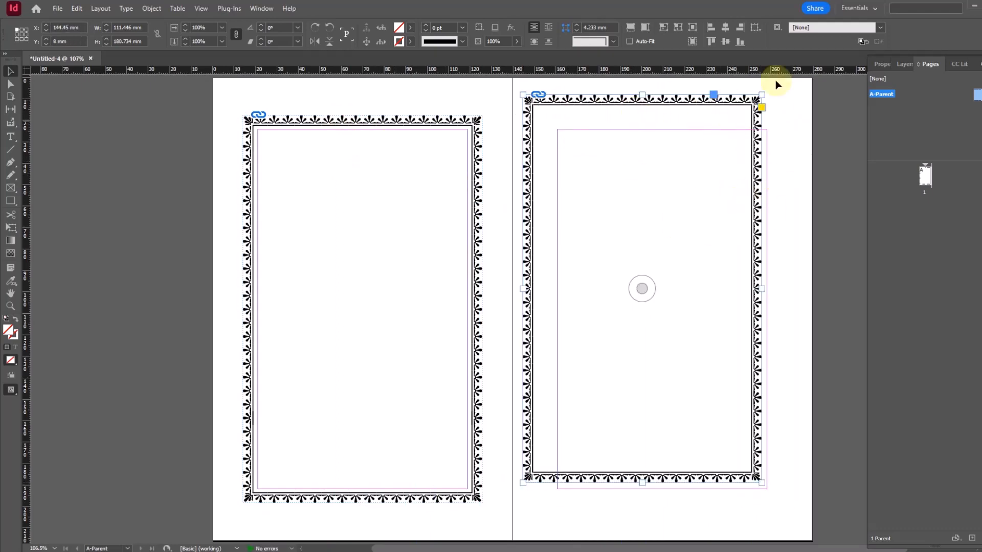
pyautogui.click(755, 27)
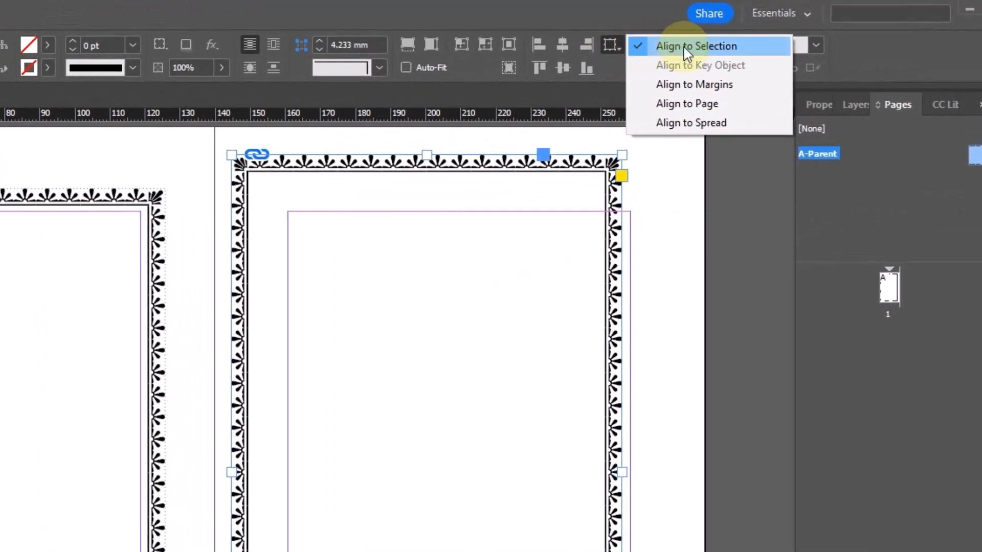
pyautogui.click(698, 104)
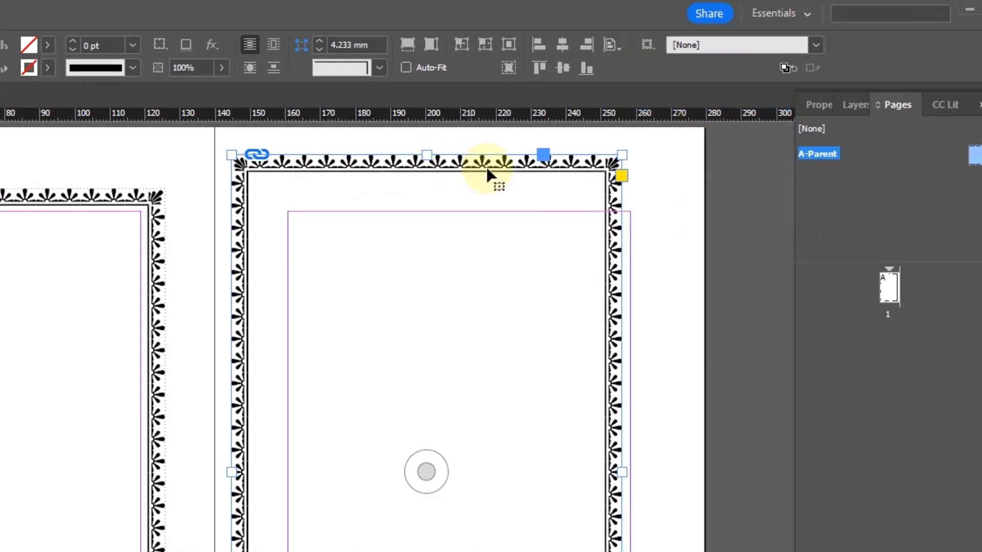
pyautogui.click(561, 45)
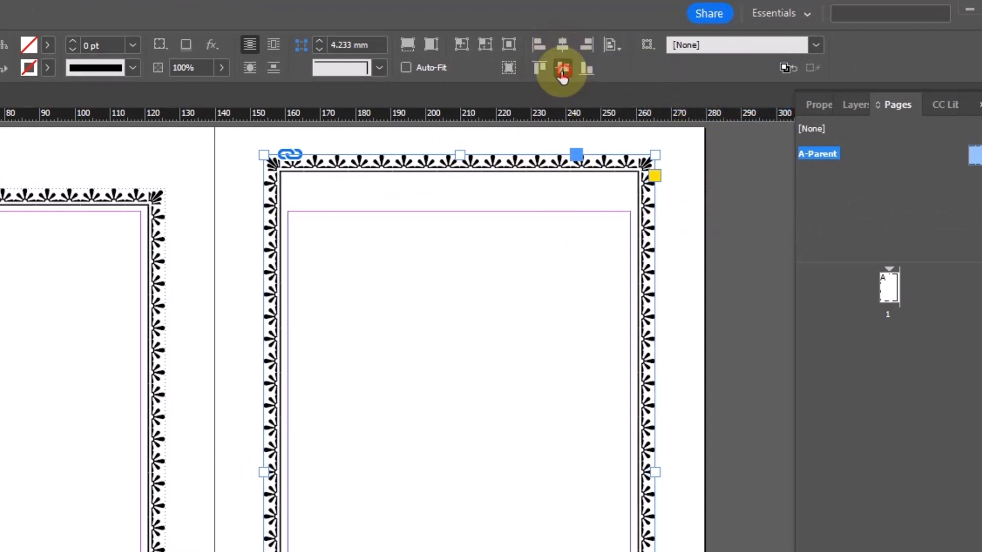
pyautogui.click(562, 68)
pyautogui.click(603, 182)
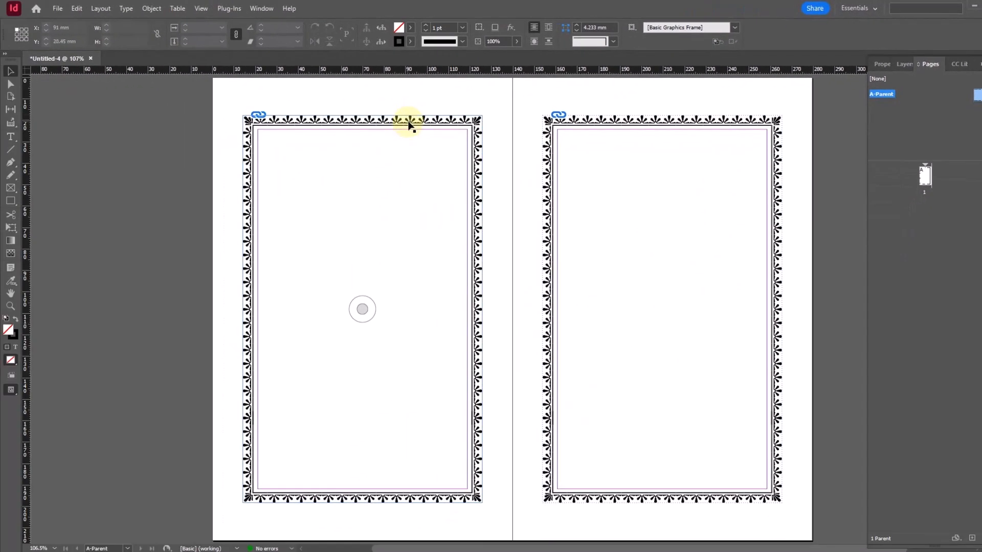
# Align the left page's border to the horizontal and vertical centre of its page, using Align to Page, and deselect it.
pyautogui.click(428, 119)
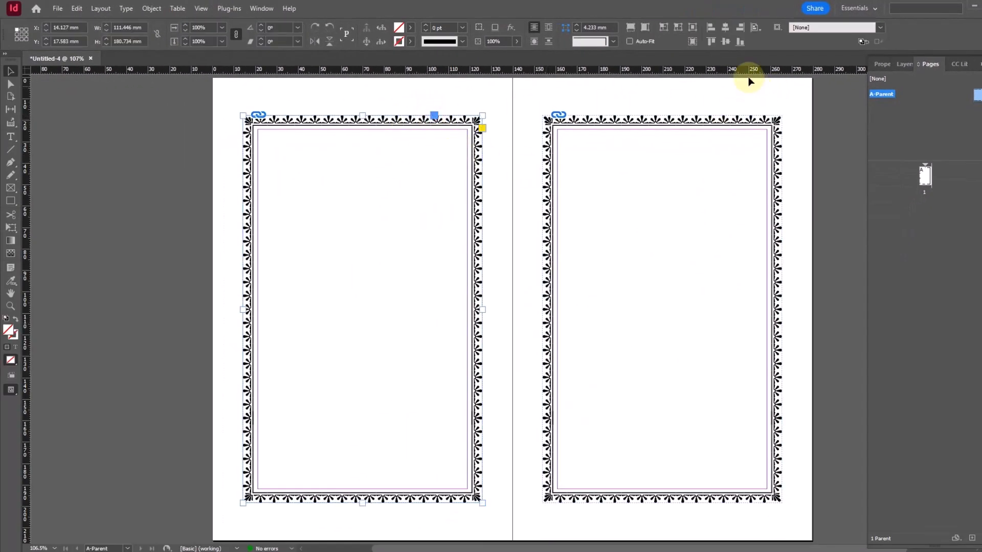
pyautogui.click(754, 33)
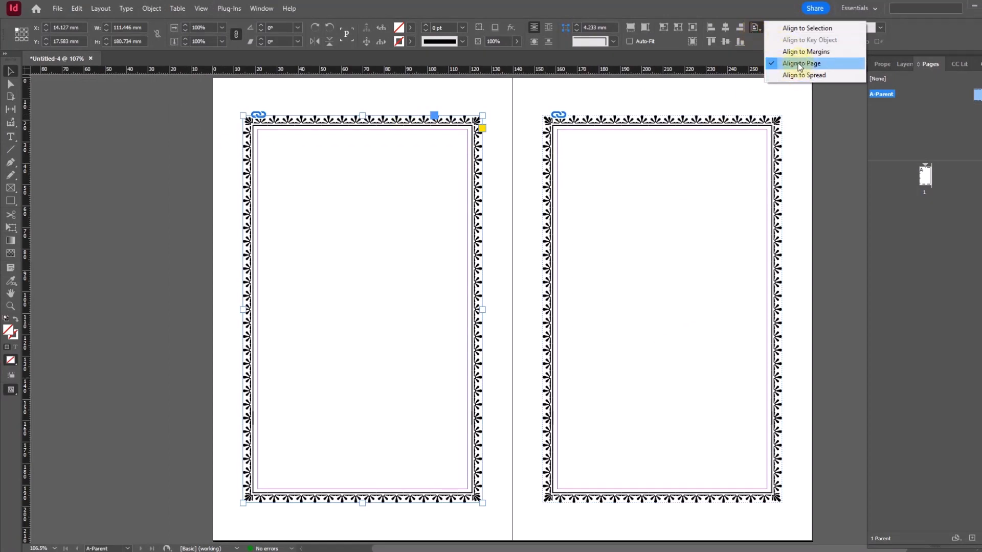
pyautogui.click(727, 26)
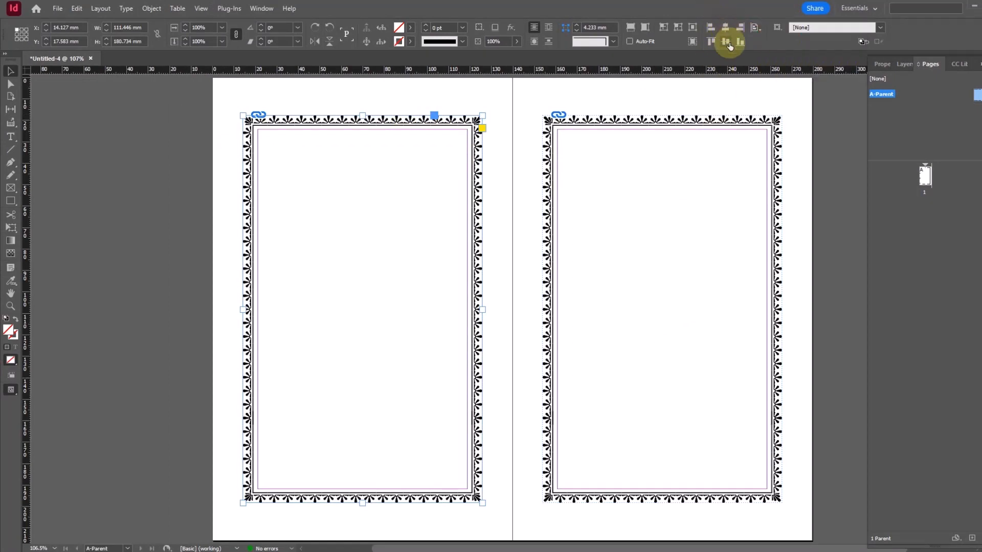
pyautogui.click(726, 44)
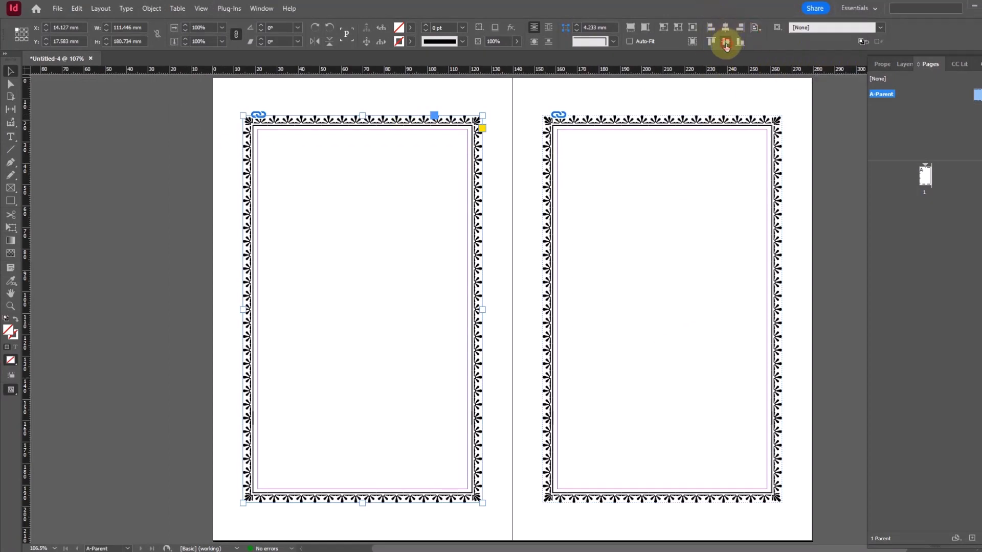
pyautogui.click(503, 242)
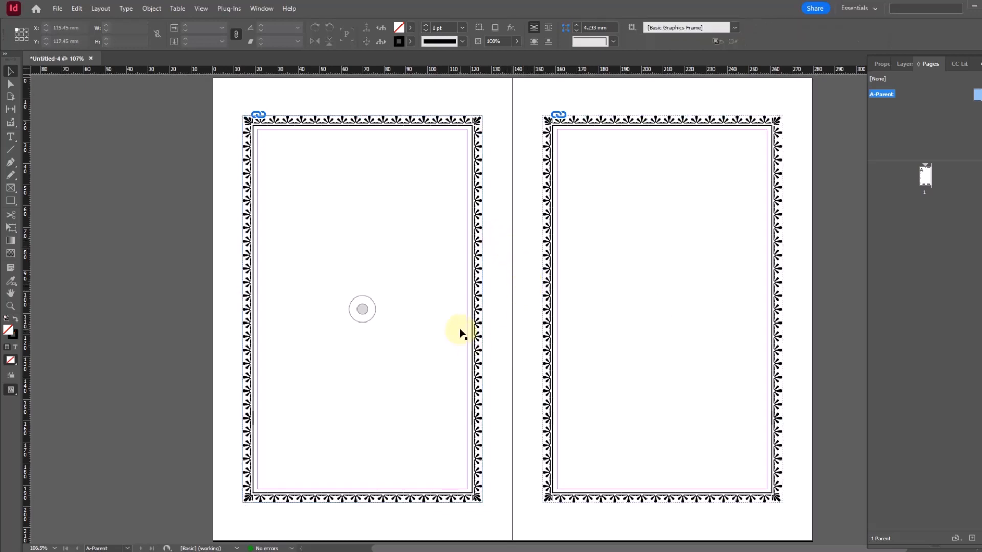